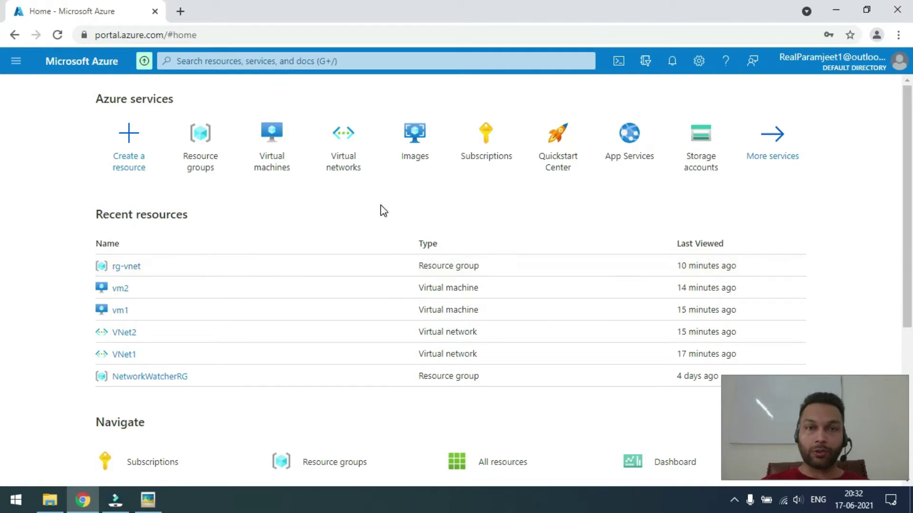
# - Create a resource group named rg-vnet in the Free Trial subscription with region East US
pyautogui.click(210, 157)
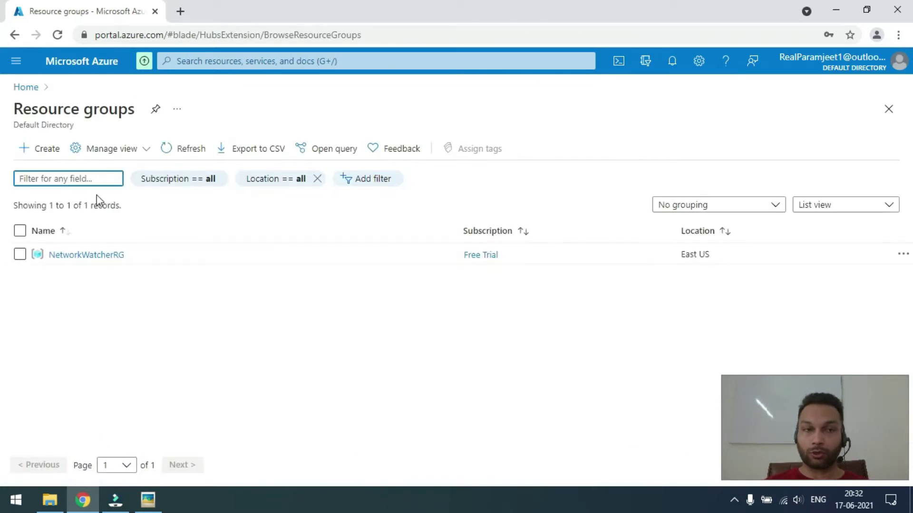
pyautogui.click(50, 153)
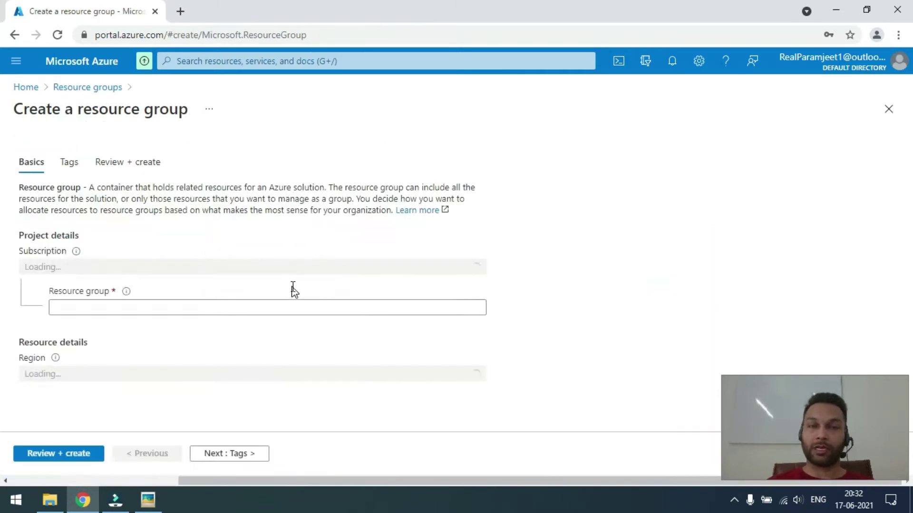
pyautogui.click(416, 285)
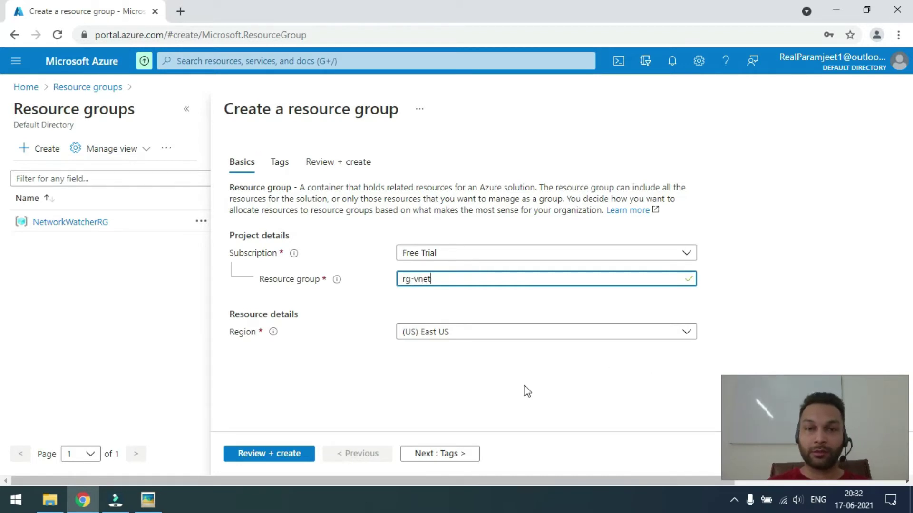
pyautogui.click(291, 453)
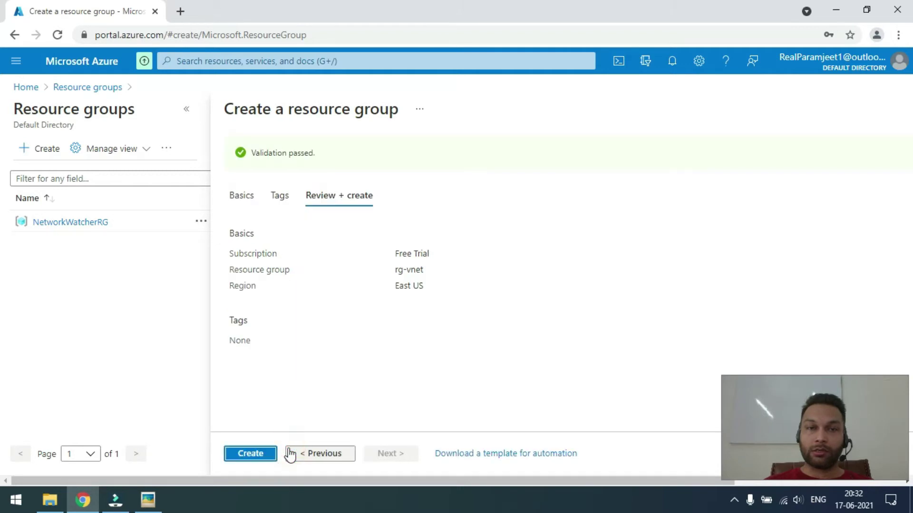
pyautogui.click(250, 453)
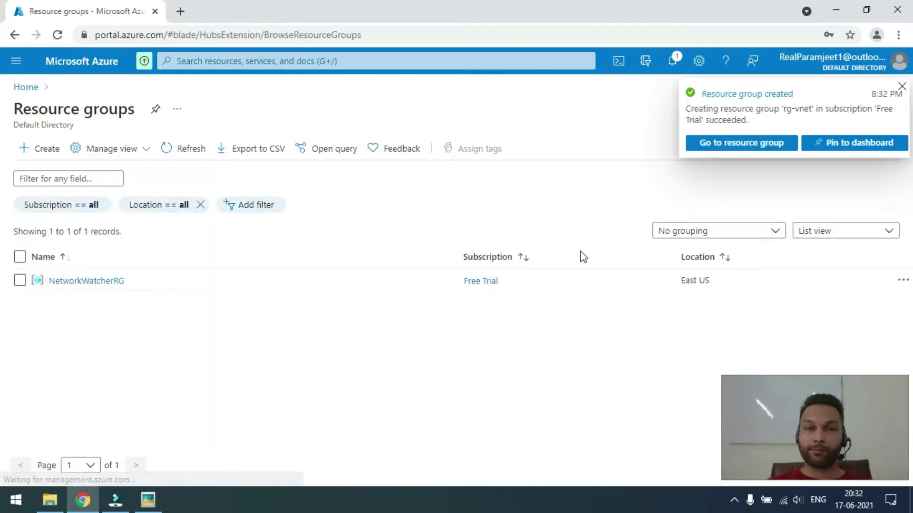
# - Start a new virtual network in resource group rg-vnet and name it VNet1
pyautogui.click(234, 61)
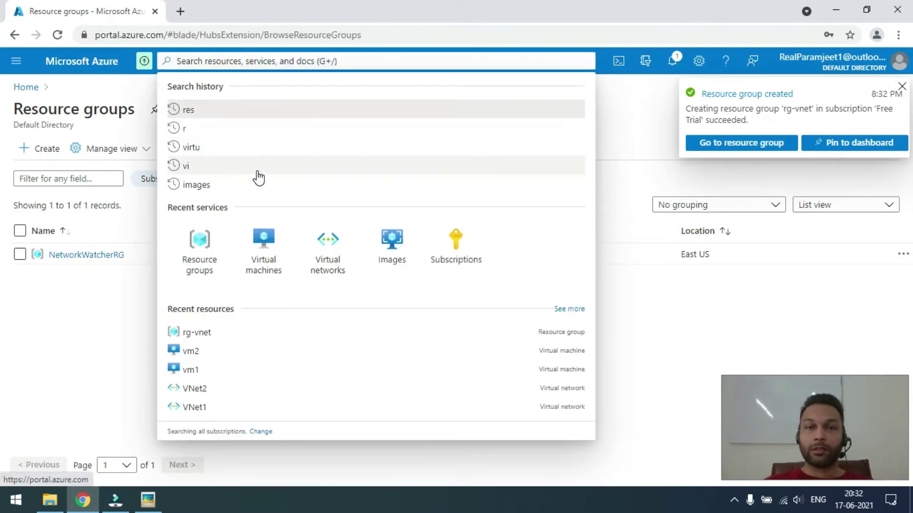
pyautogui.click(340, 248)
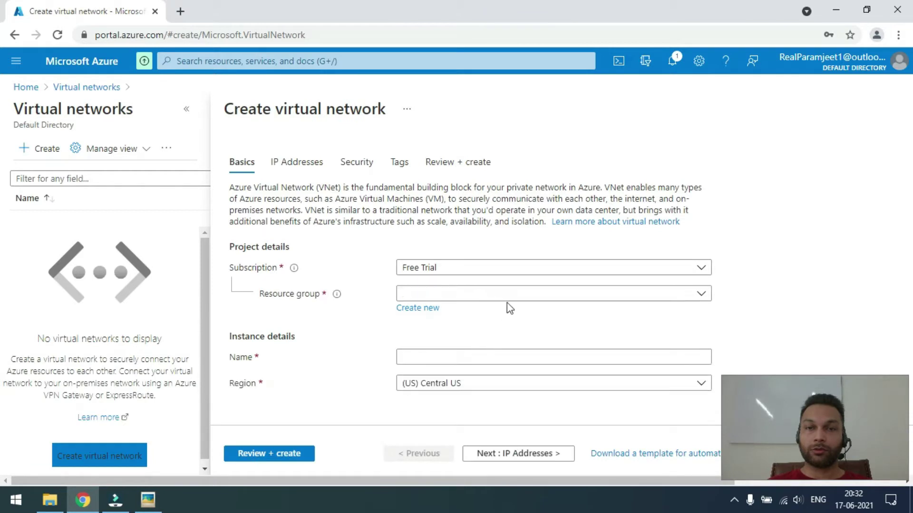
pyautogui.click(513, 293)
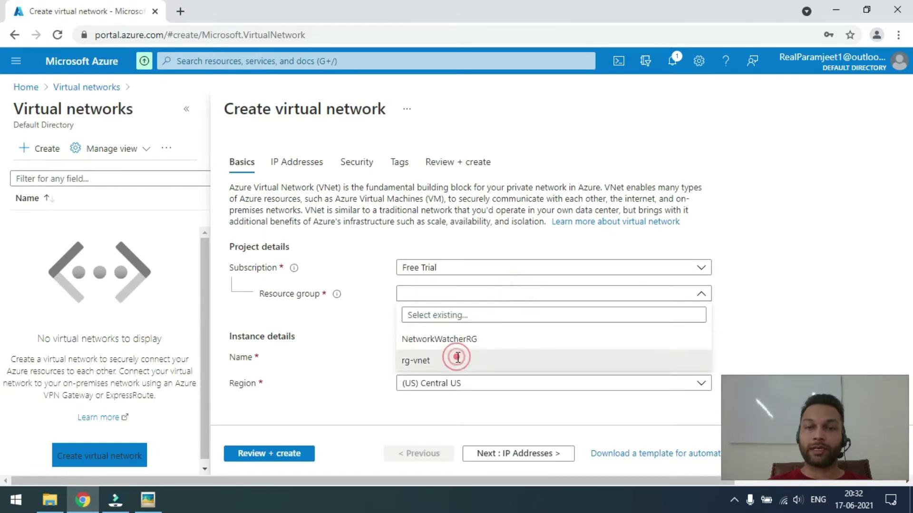
pyautogui.click(458, 354)
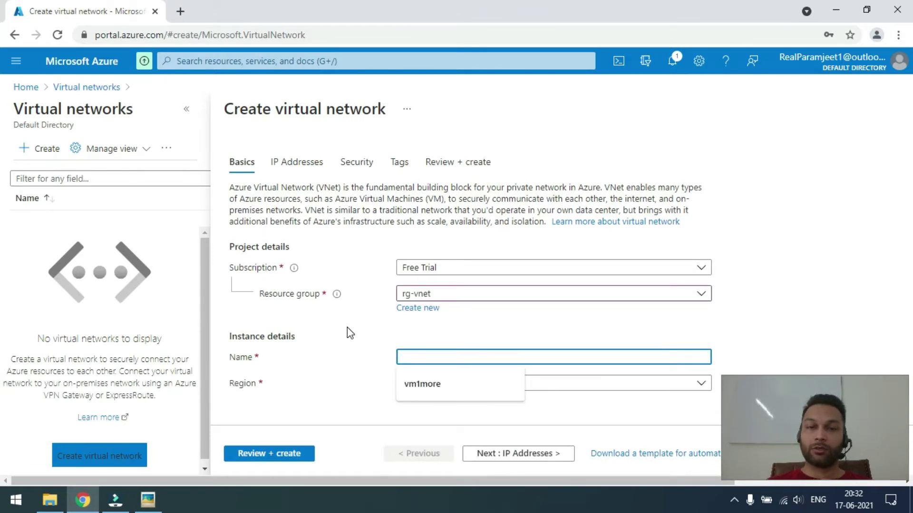
pyautogui.write('VNet1')
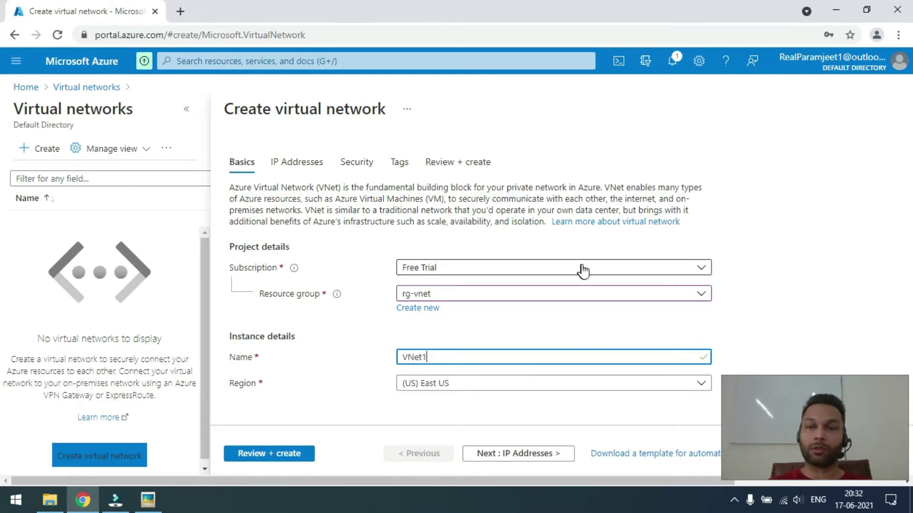
pyautogui.click(770, 287)
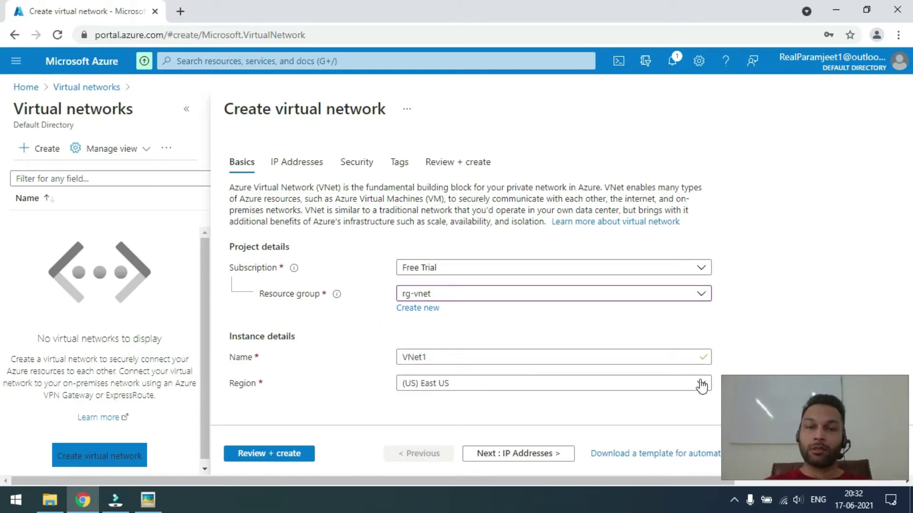
# - Keep the default IPv4 address space and subnet for VNet1, validate the configuration and deploy the network
pyautogui.click(557, 458)
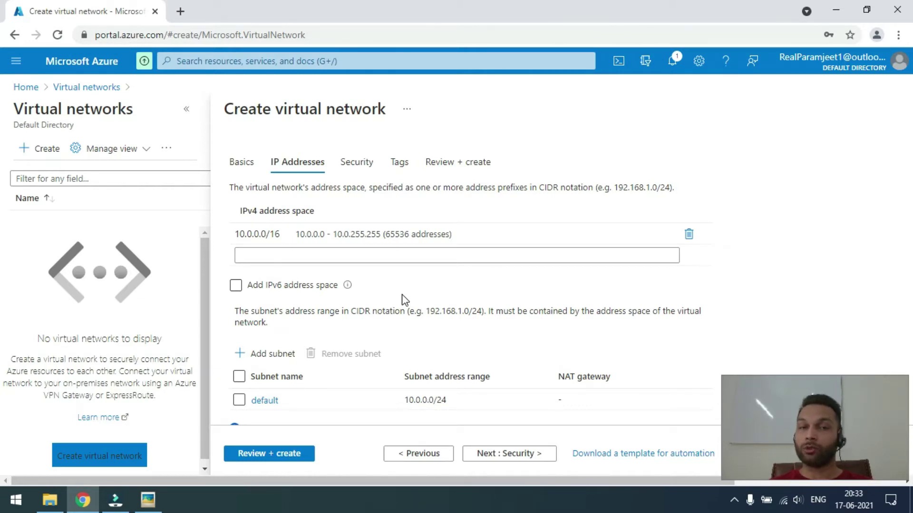
pyautogui.click(303, 457)
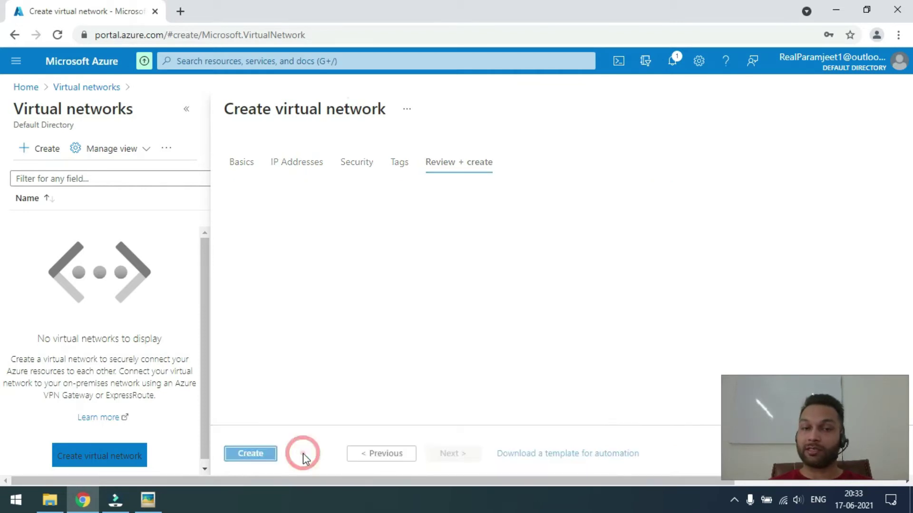
pyautogui.click(268, 456)
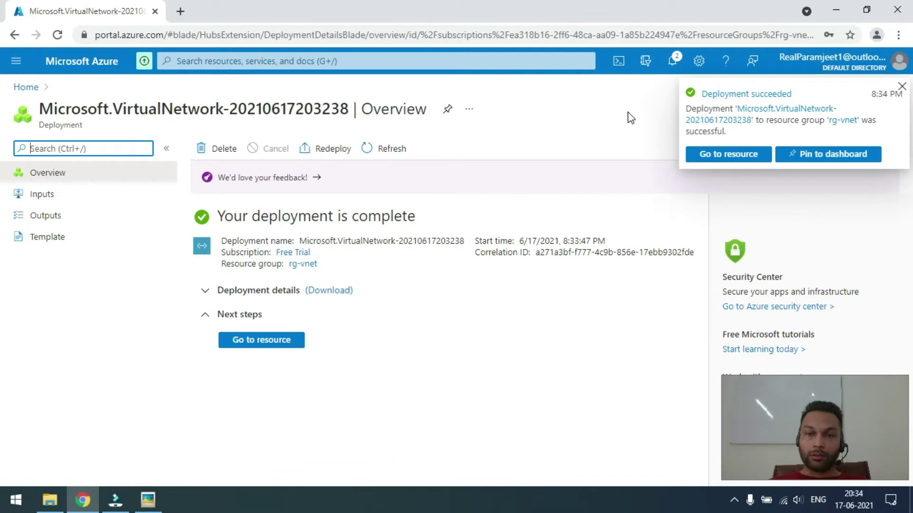
# - Return to the list of virtual networks and refresh it to show the new deployment
pyautogui.click(342, 62)
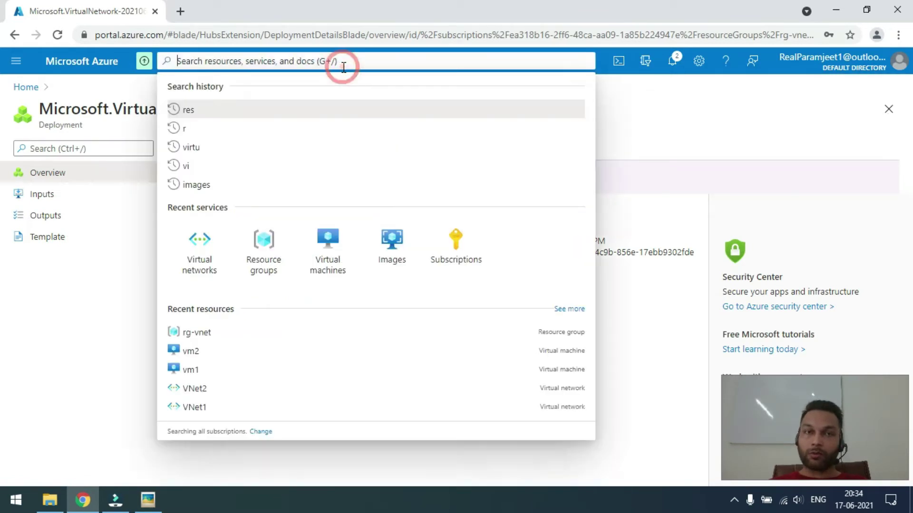
pyautogui.click(210, 246)
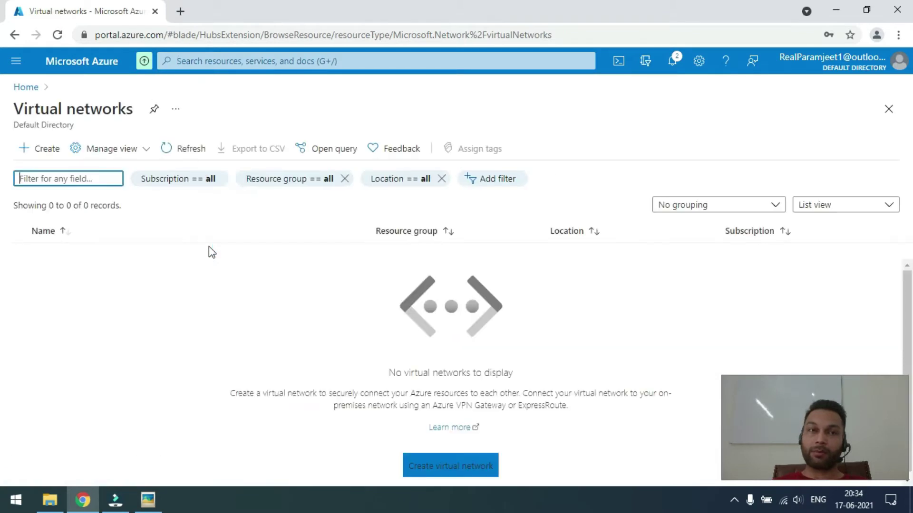
pyautogui.click(187, 155)
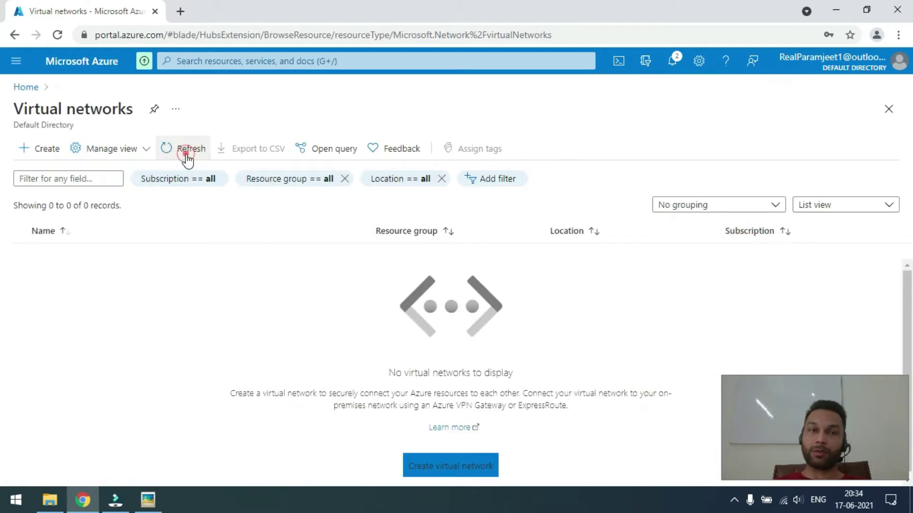
pyautogui.click(187, 157)
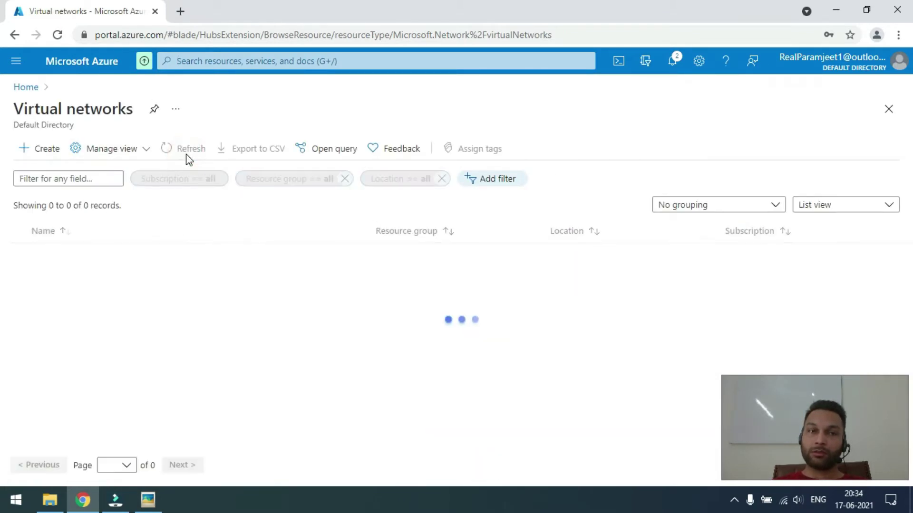
pyautogui.click(186, 153)
pyautogui.click(186, 156)
pyautogui.click(187, 156)
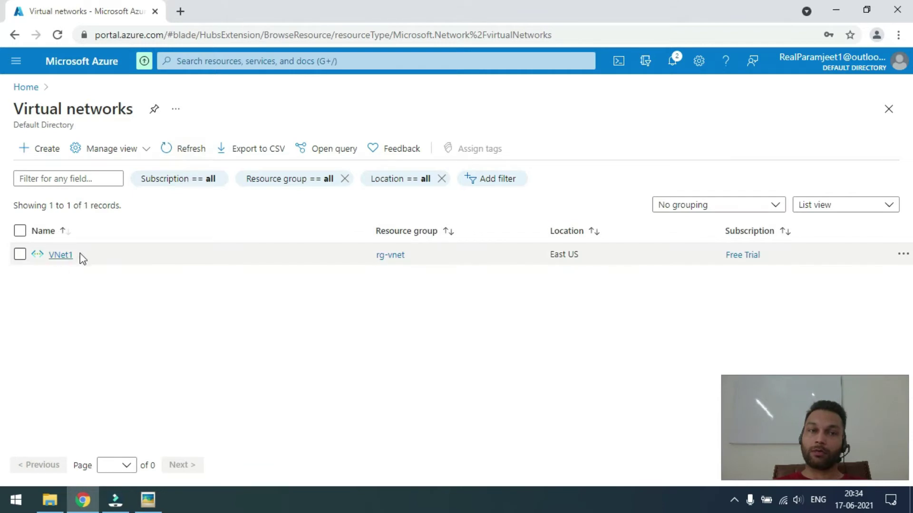
# - Start a second virtual network in resource group rg-vnet and name it VNet2
pyautogui.click(52, 149)
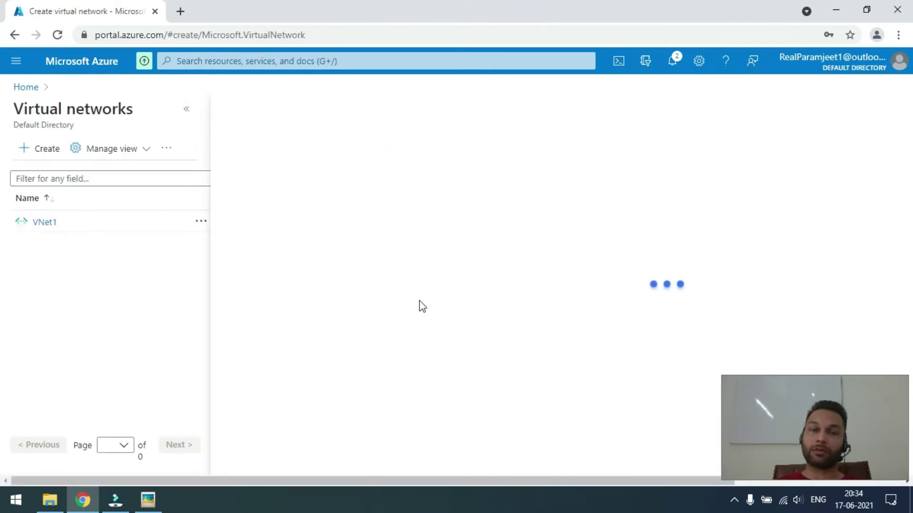
pyautogui.click(448, 297)
pyautogui.click(428, 360)
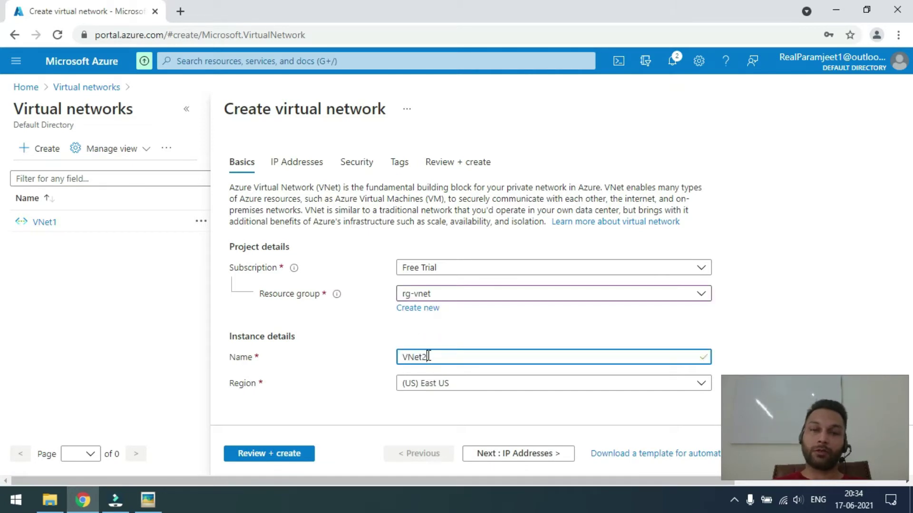
# - Replace VNet2's default IPv4 address space with 192.168.0.0/16
pyautogui.click(533, 459)
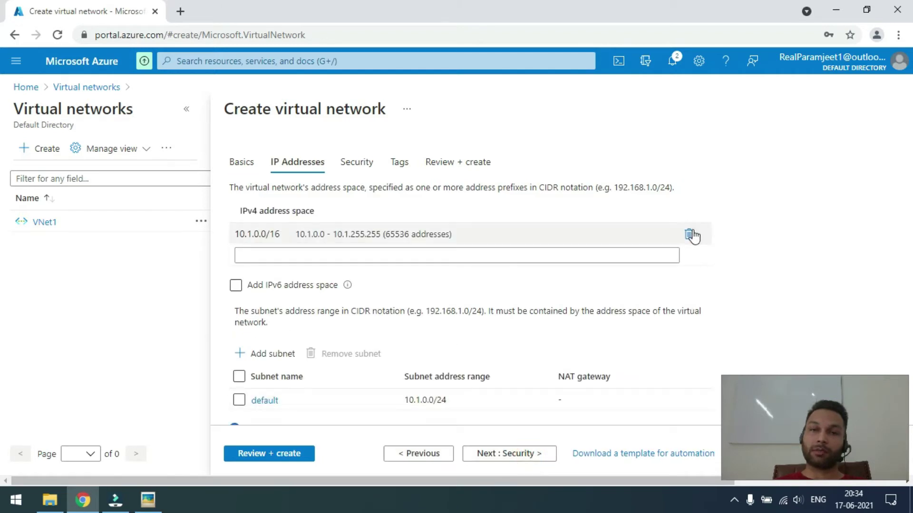
pyautogui.click(689, 234)
pyautogui.click(476, 238)
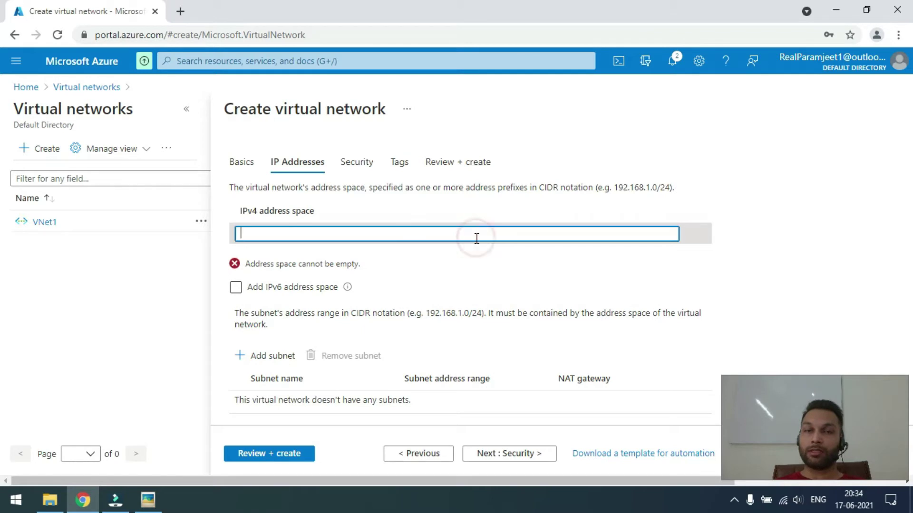
pyautogui.write('192')
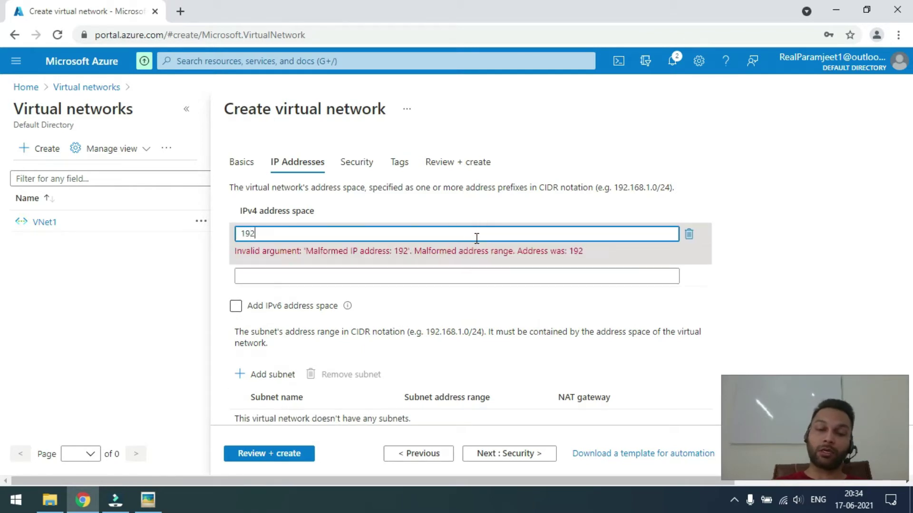
pyautogui.write('.168.')
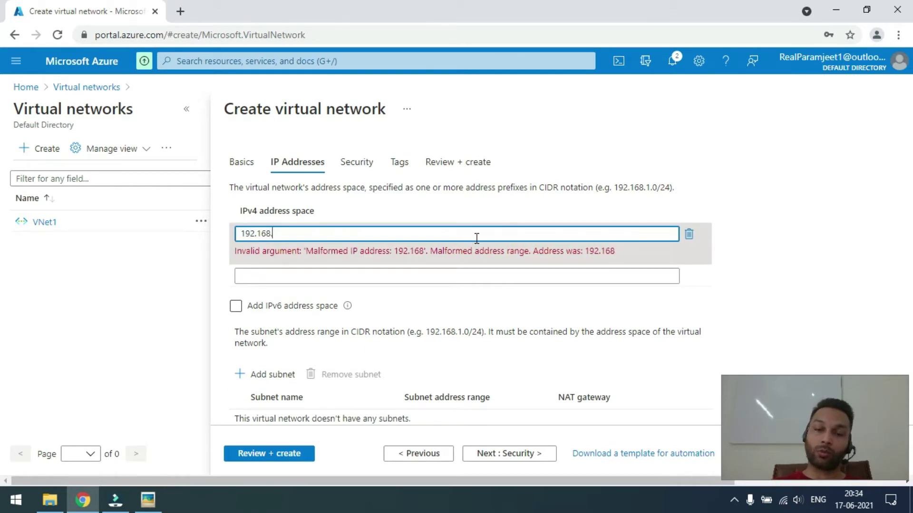
pyautogui.write('0.')
pyautogui.write('0')
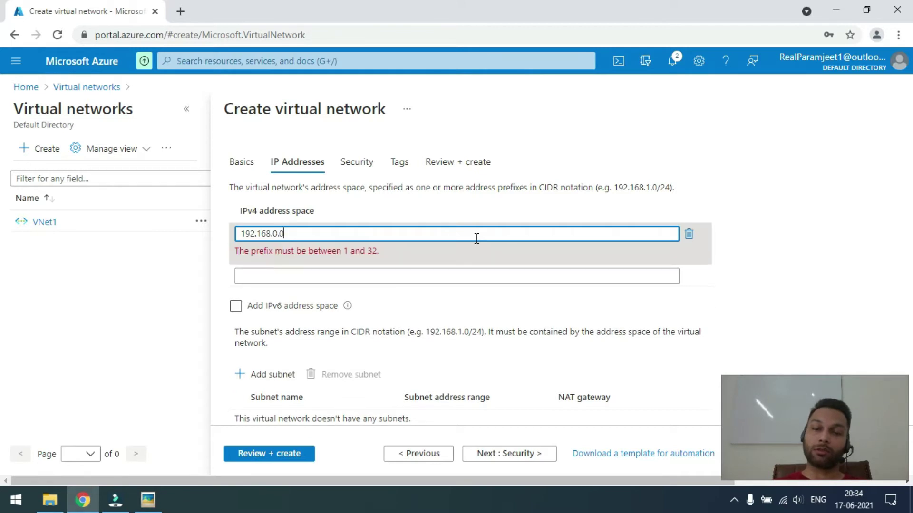
pyautogui.write('/16')
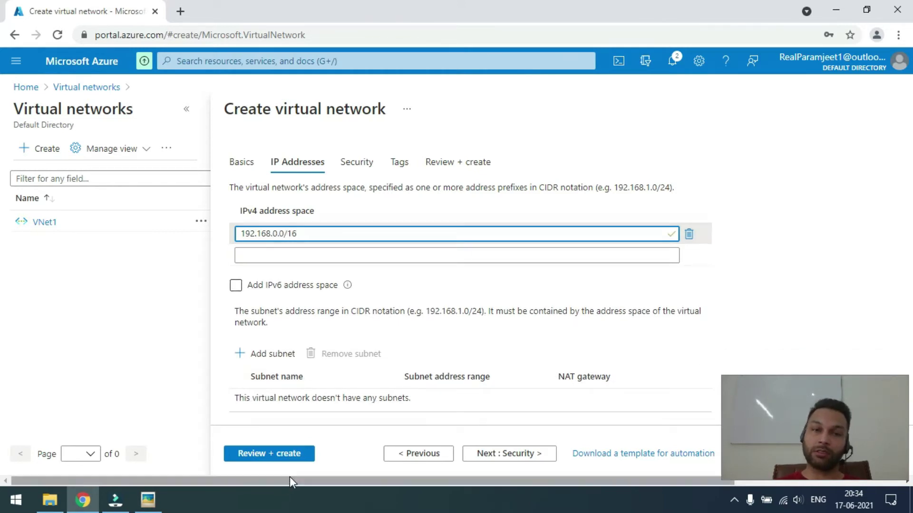
# - Add a subnet named mySubnet with address range 192.168.0.0/24 to VNet2
pyautogui.click(281, 355)
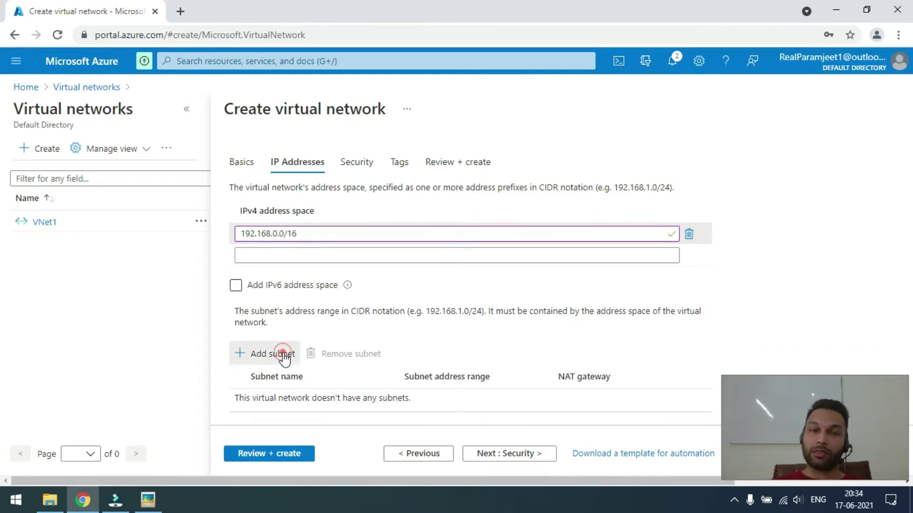
pyautogui.click(820, 412)
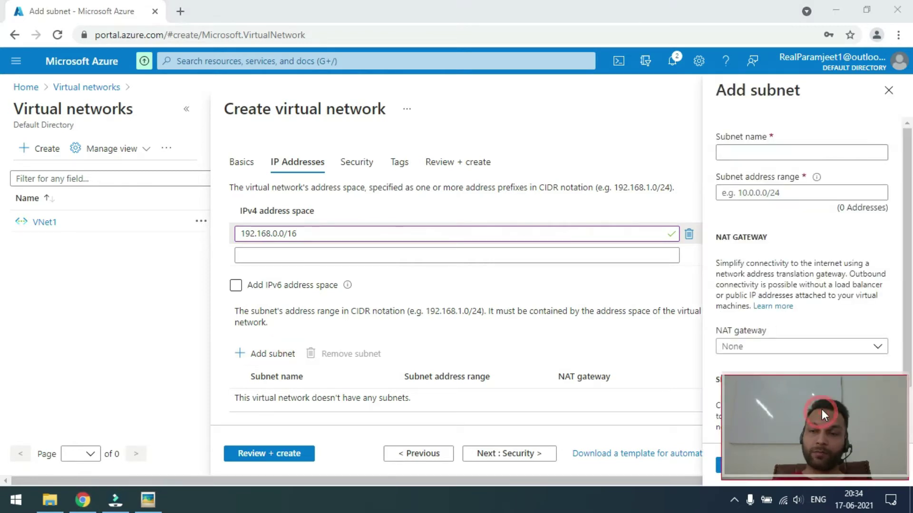
pyautogui.moveTo(262, 137); pyautogui.dragTo(116, 59)
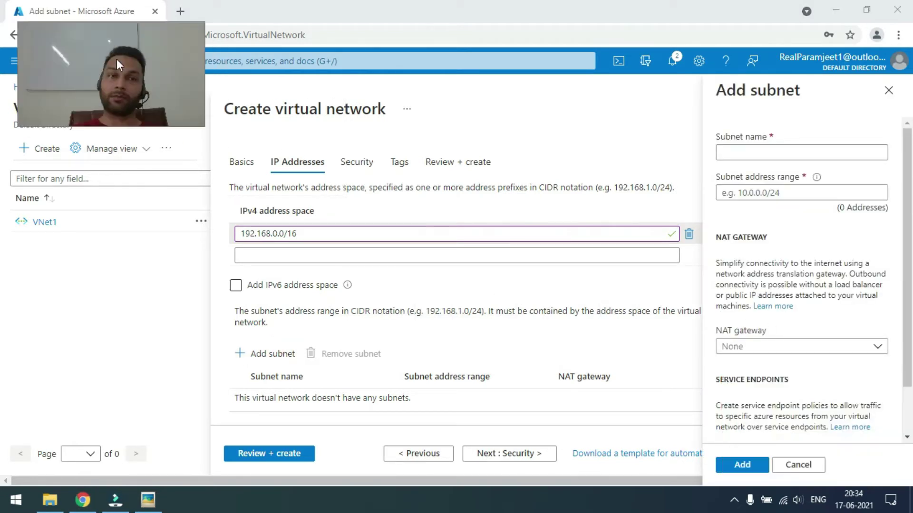
pyautogui.click(802, 151)
pyautogui.write('mySubnet')
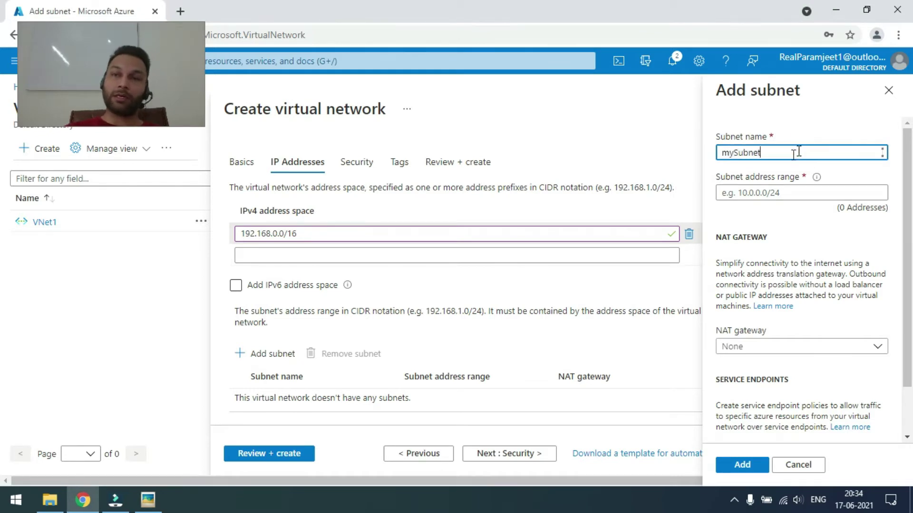
pyautogui.click(775, 192)
pyautogui.write('192.')
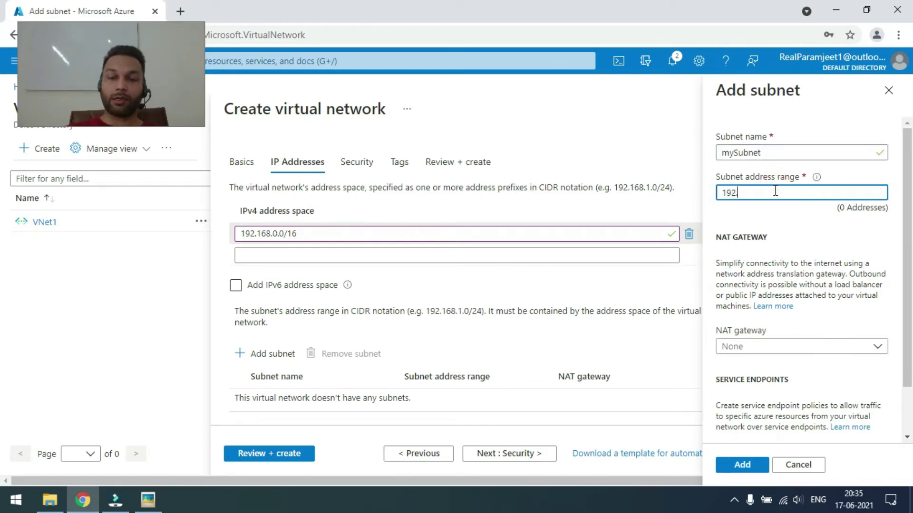
pyautogui.write('168.0.0/')
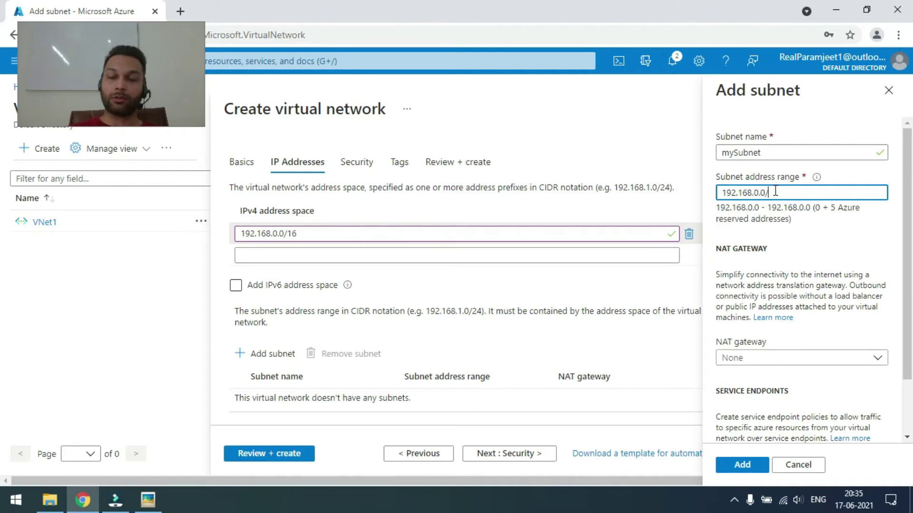
pyautogui.write('24')
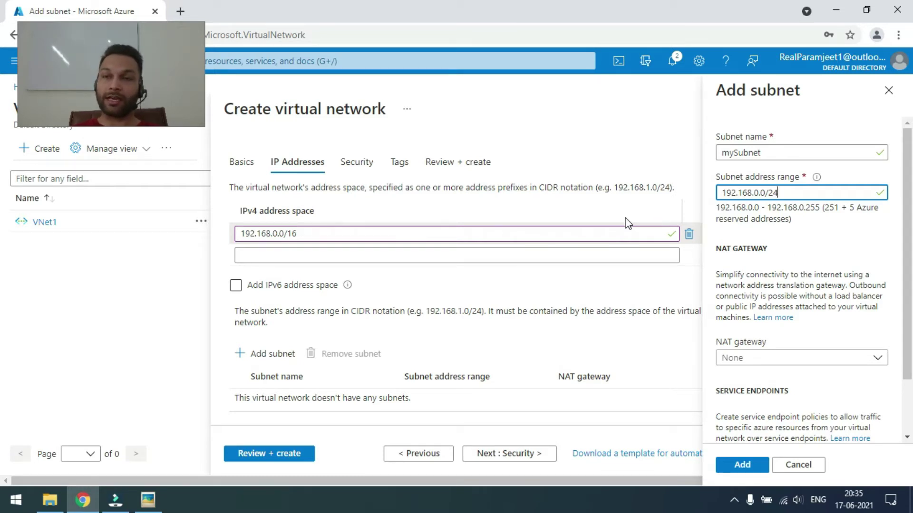
pyautogui.moveTo(906, 354); pyautogui.dragTo(911, 435)
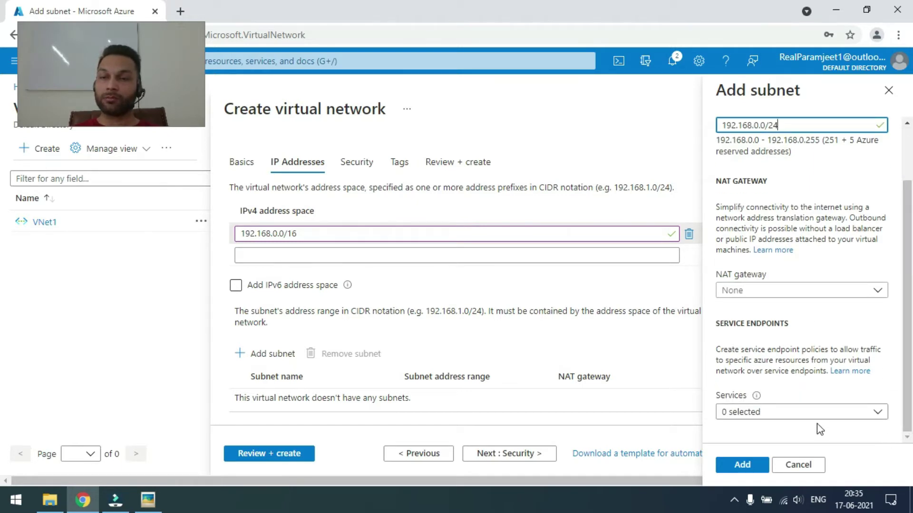
pyautogui.click(742, 465)
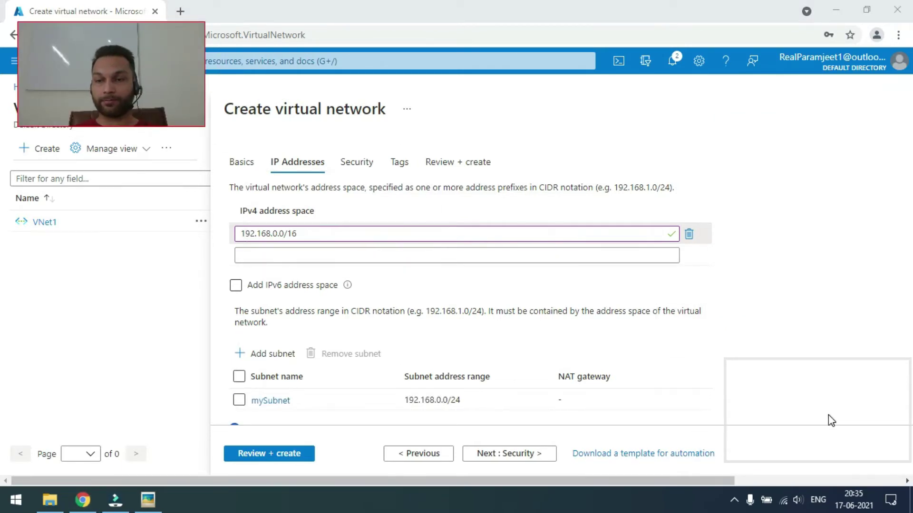
# - Validate the VNet2 configuration and deploy the network
pyautogui.moveTo(821, 426); pyautogui.dragTo(823, 429)
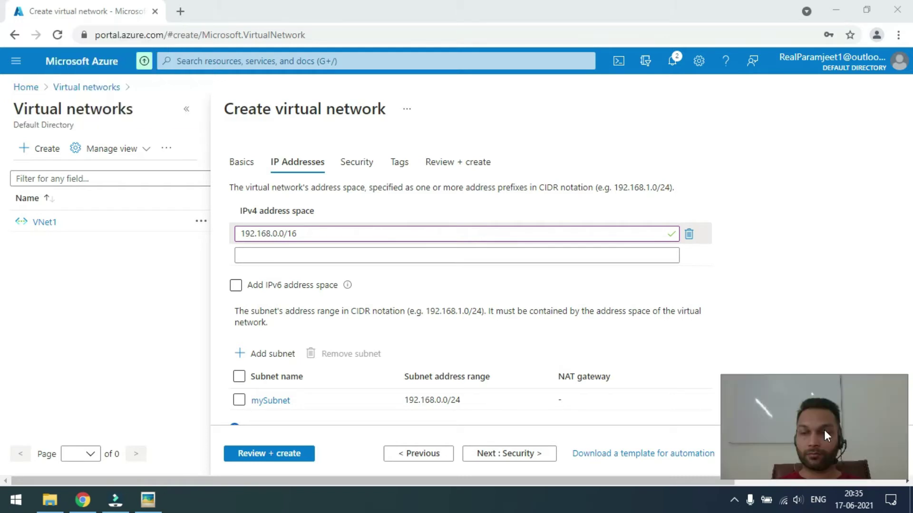
pyautogui.click(289, 454)
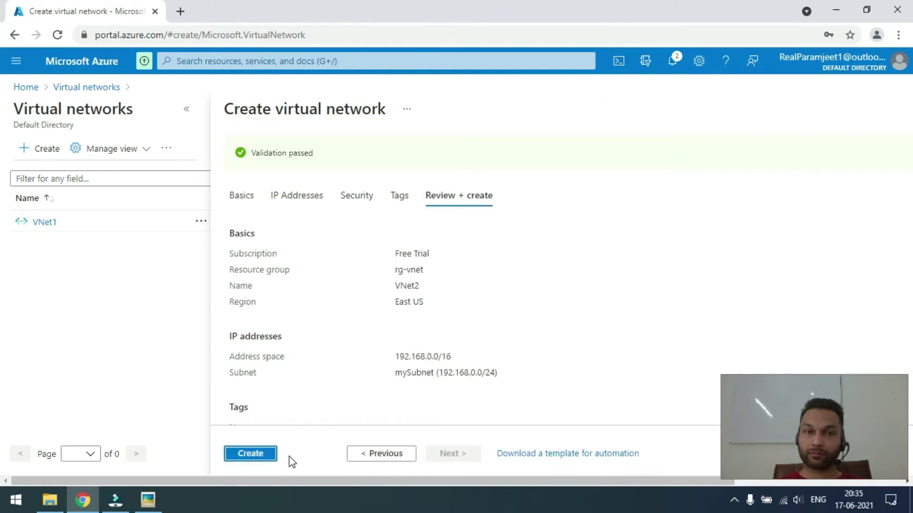
pyautogui.click(267, 461)
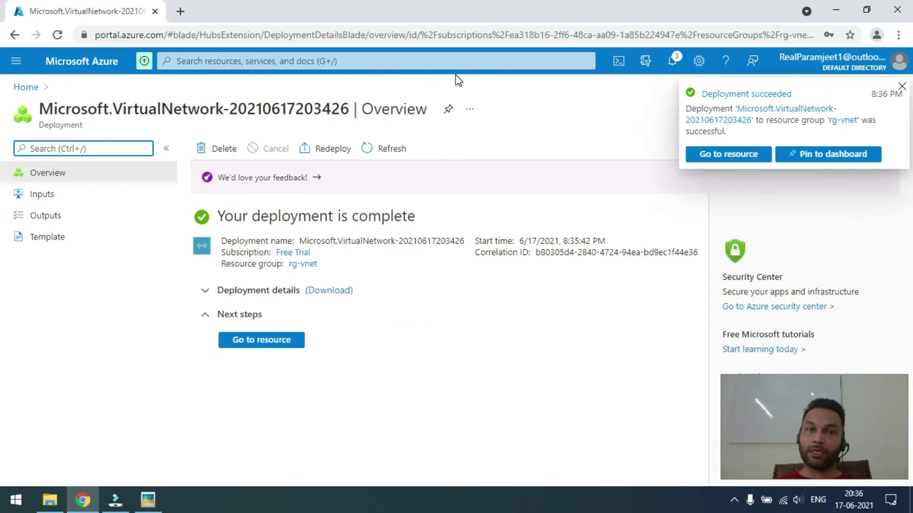
# - Go to the virtual machines service and start creating a new virtual machine
pyautogui.click(440, 61)
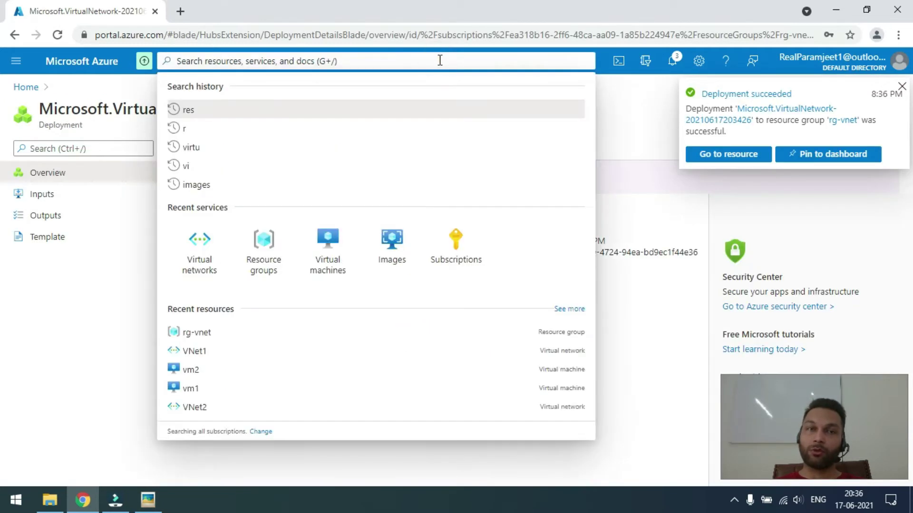
pyautogui.click(327, 238)
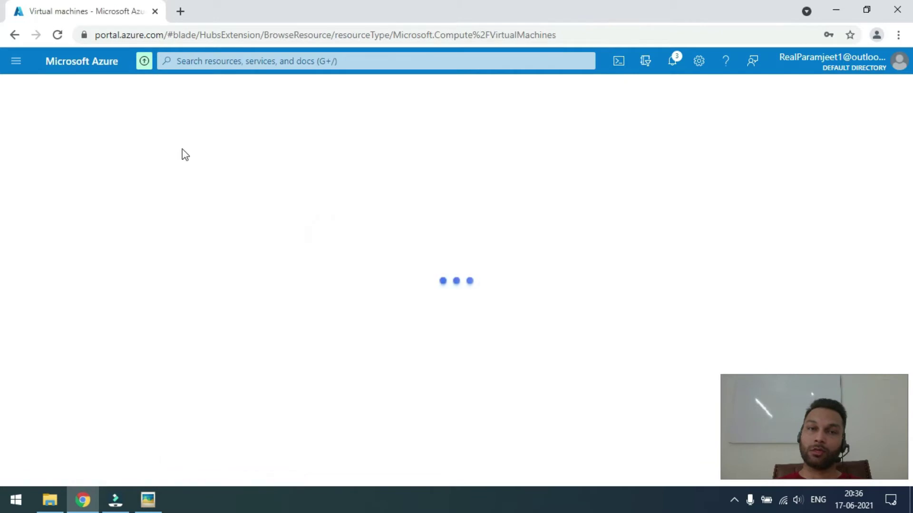
pyautogui.click(214, 62)
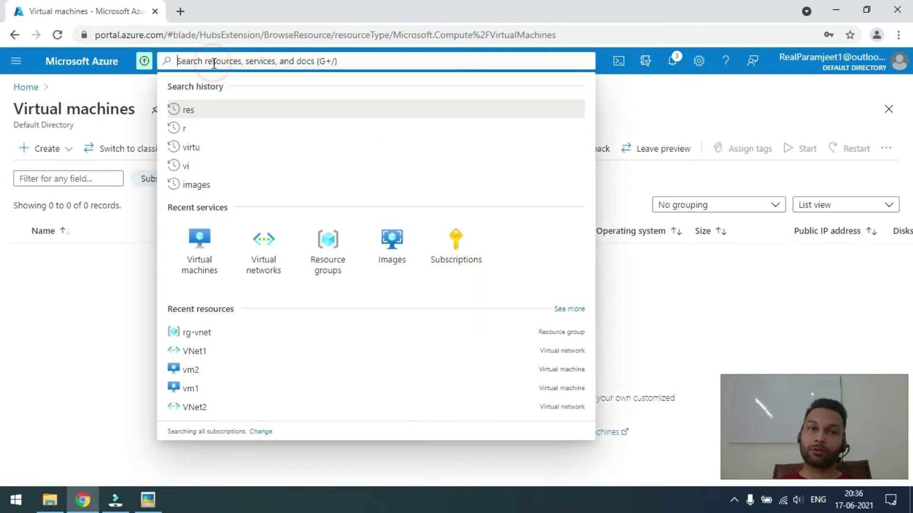
pyautogui.click(60, 149)
pyautogui.click(66, 171)
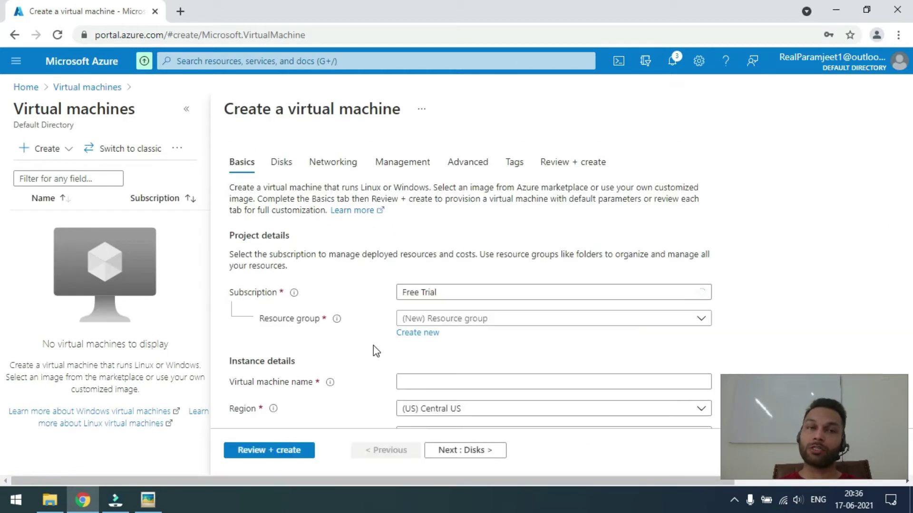
# - Assign the virtual machine to resource group rg-vnet and name it vm1
pyautogui.click(440, 319)
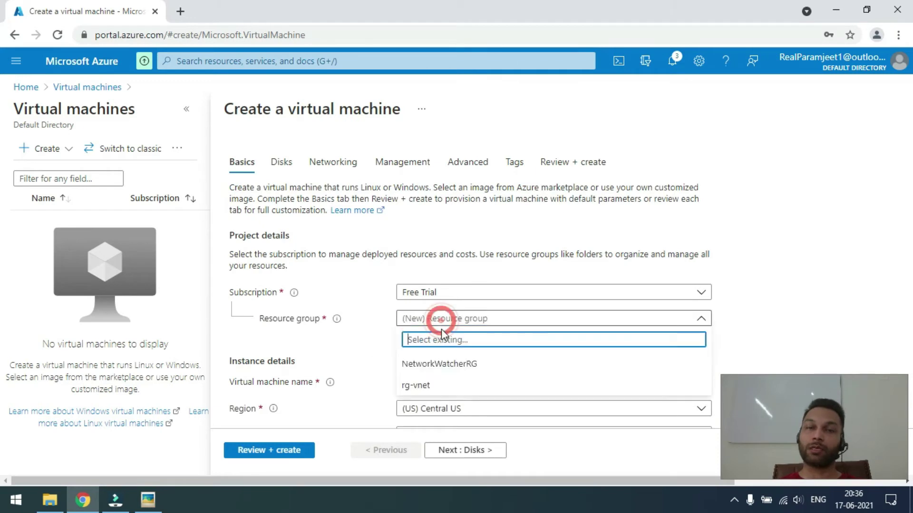
pyautogui.click(442, 385)
pyautogui.click(442, 381)
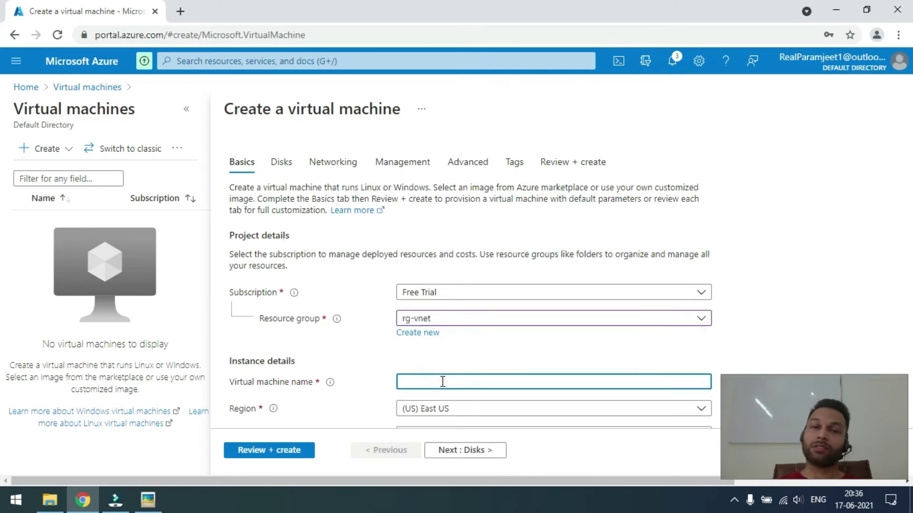
pyautogui.write('vm1')
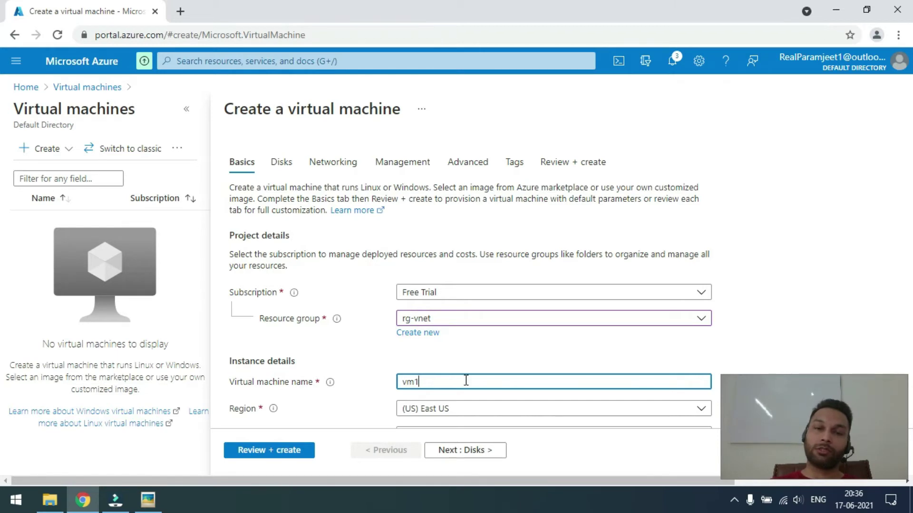
pyautogui.click(761, 249)
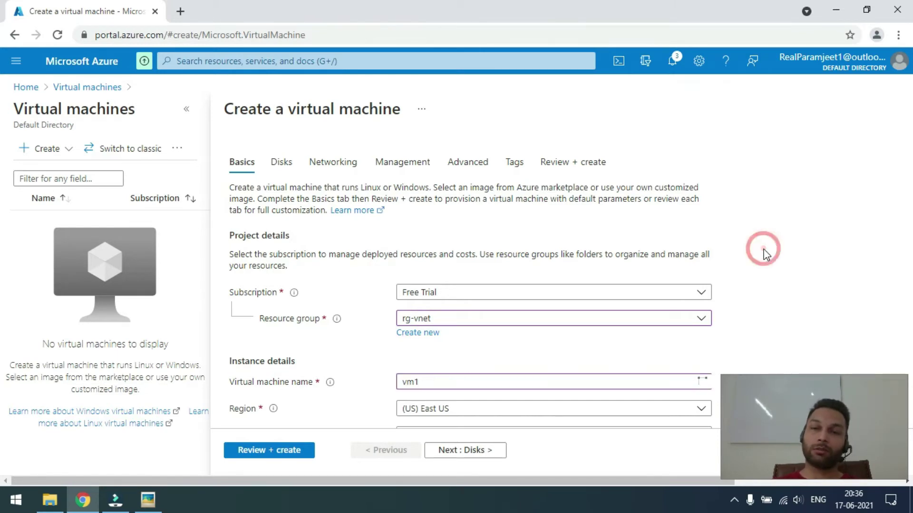
# - Set vm1's availability options to No infrastructure redundancy required
pyautogui.scroll(-5, 765, 254)
pyautogui.scroll(-1, 764, 255)
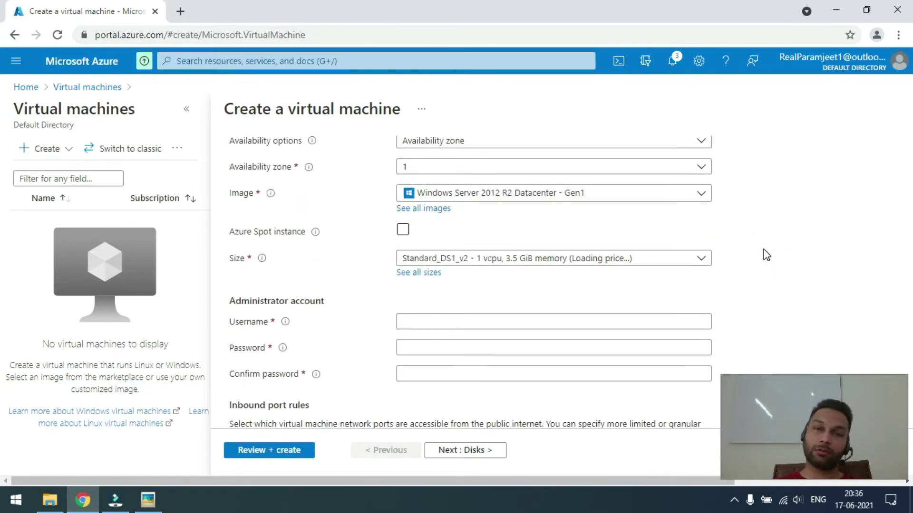
pyautogui.click(582, 143)
pyautogui.click(579, 157)
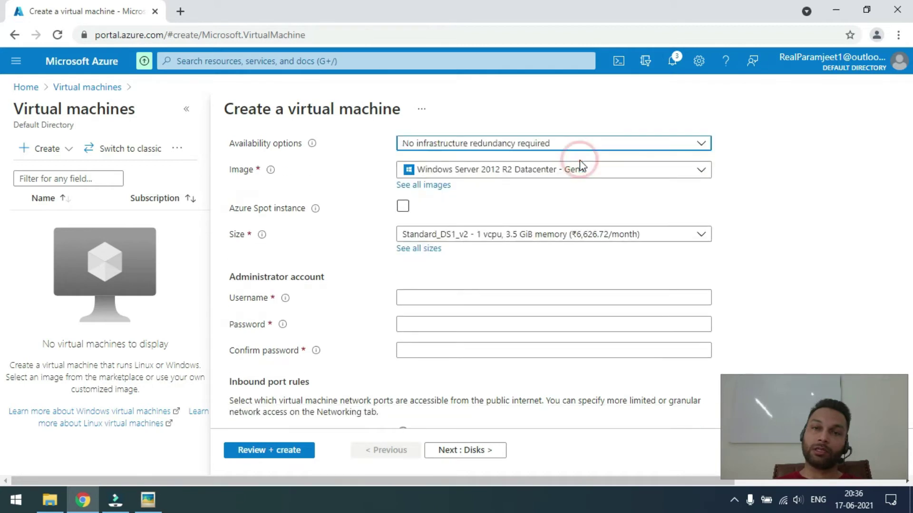
# - Set up vm1's administrator account with username administrator1, and enter and confirm the account password
pyautogui.click(534, 297)
pyautogui.write('ad')
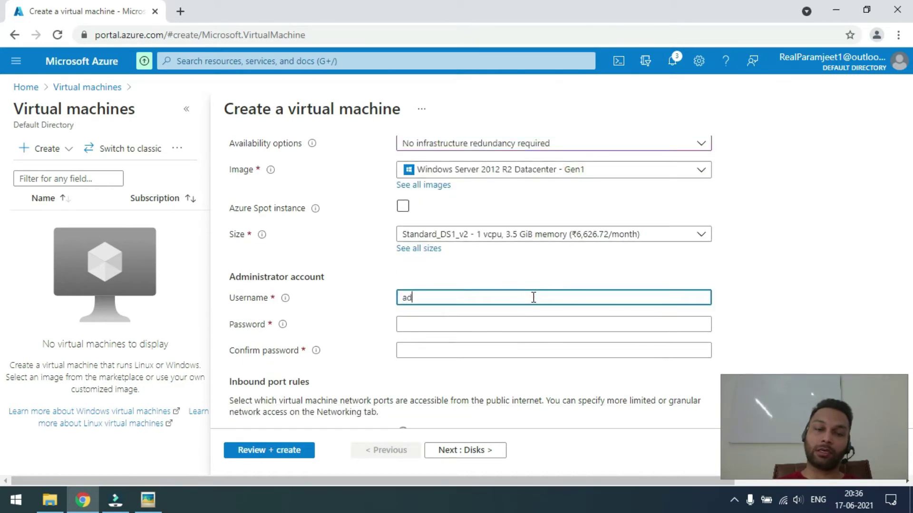
pyautogui.write('ministrator')
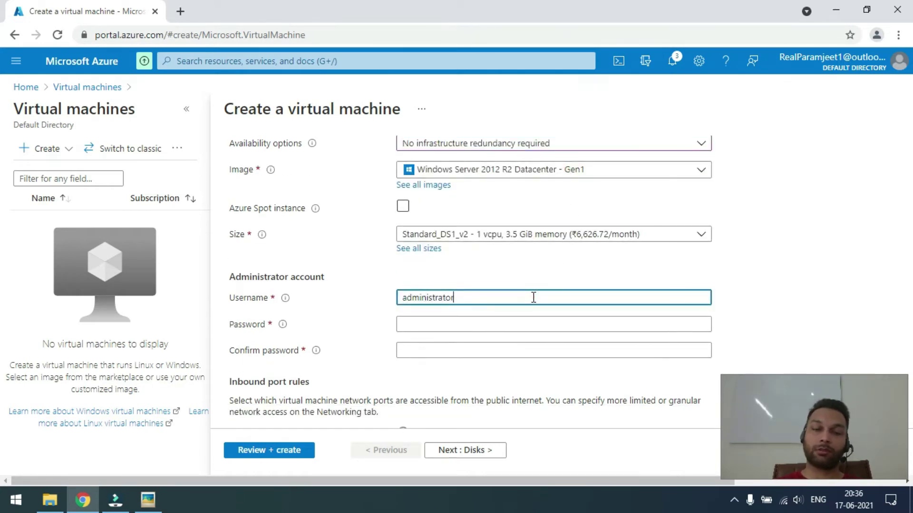
pyautogui.write('1')
pyautogui.press('Tab')
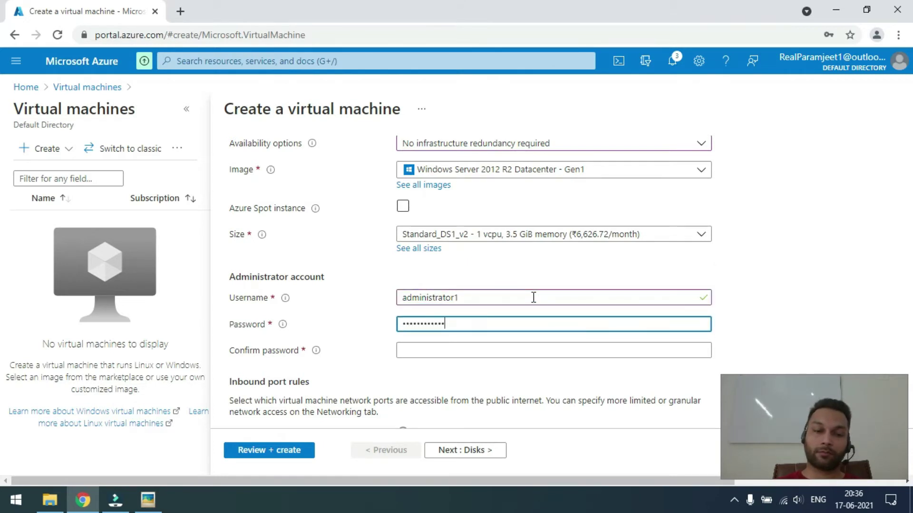
pyautogui.press('Tab')
pyautogui.write('P')
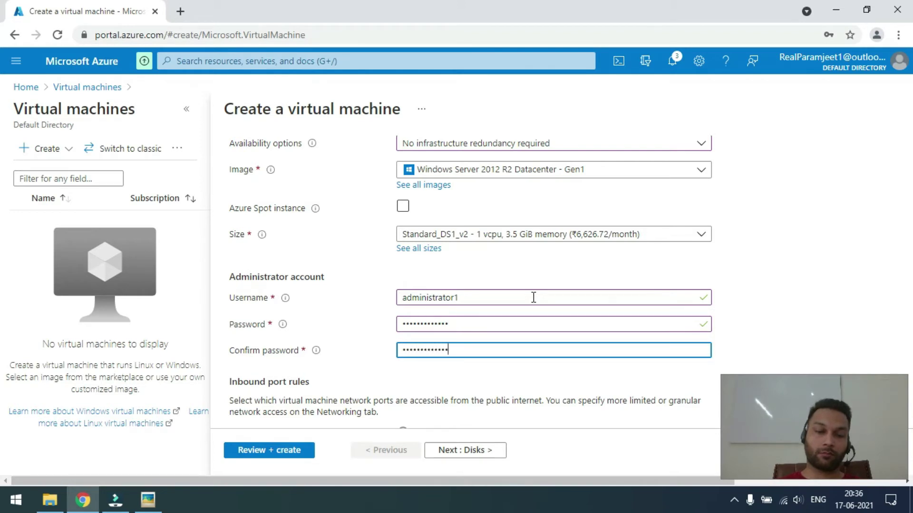
# - Apply an existing Windows Server license to vm1 and confirm eligibility for the Azure Hybrid Benefit
pyautogui.click(443, 451)
pyautogui.click(393, 451)
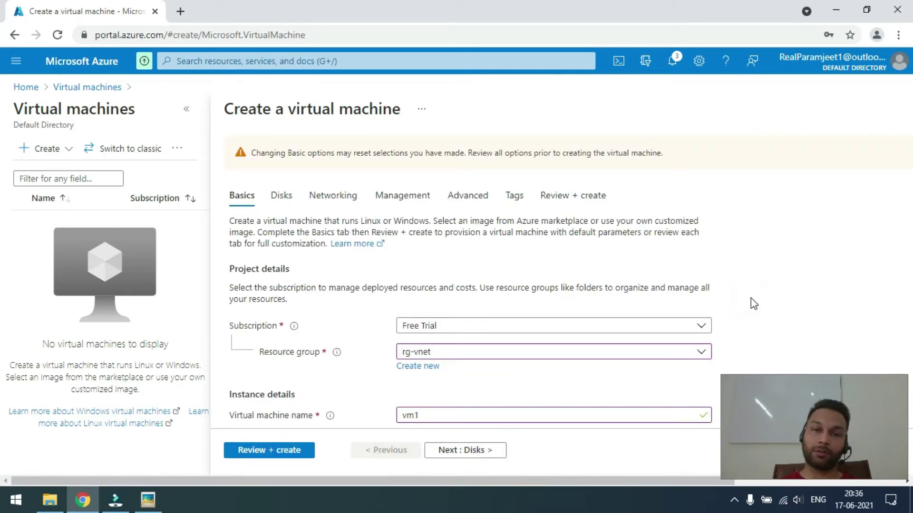
pyautogui.scroll(-4, 751, 299)
pyautogui.scroll(-8, 754, 303)
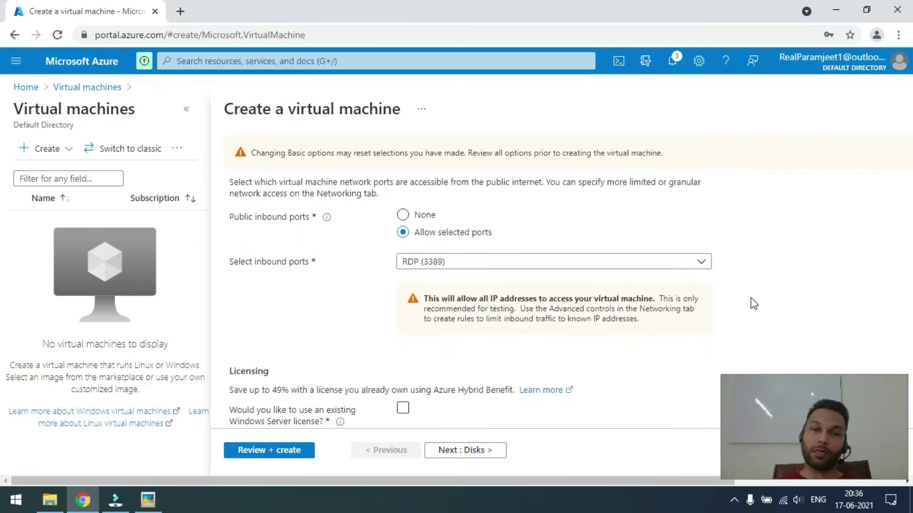
pyautogui.click(403, 350)
pyautogui.click(235, 386)
# - Keep vm1's default disk settings and keep VNet1 as the virtual network of its network interface
pyautogui.click(465, 447)
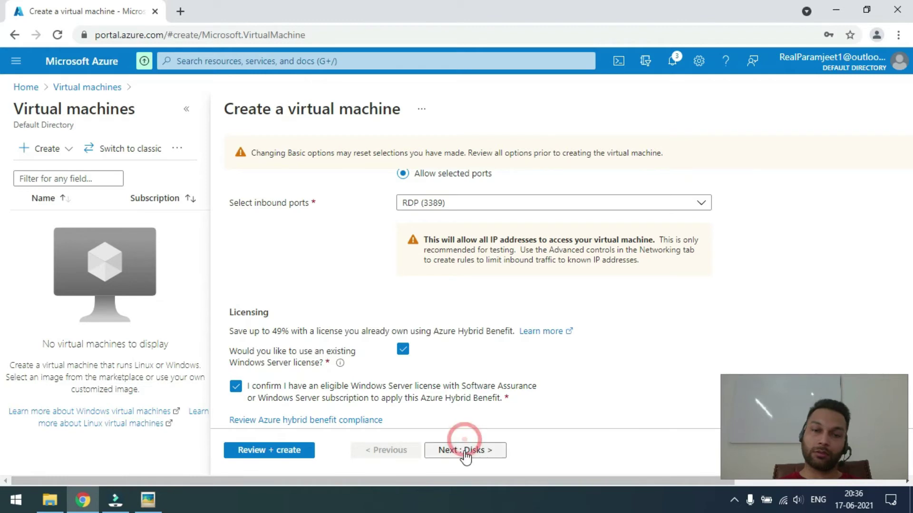
pyautogui.click(464, 454)
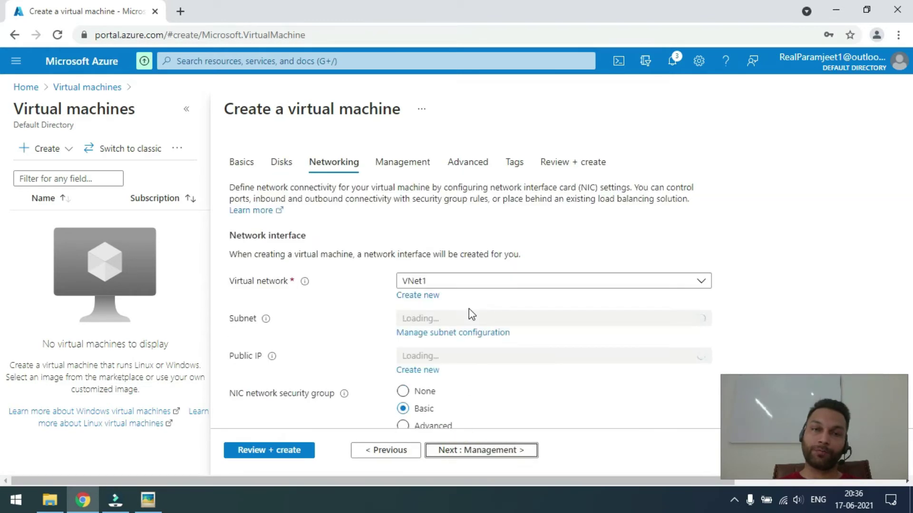
pyautogui.click(481, 284)
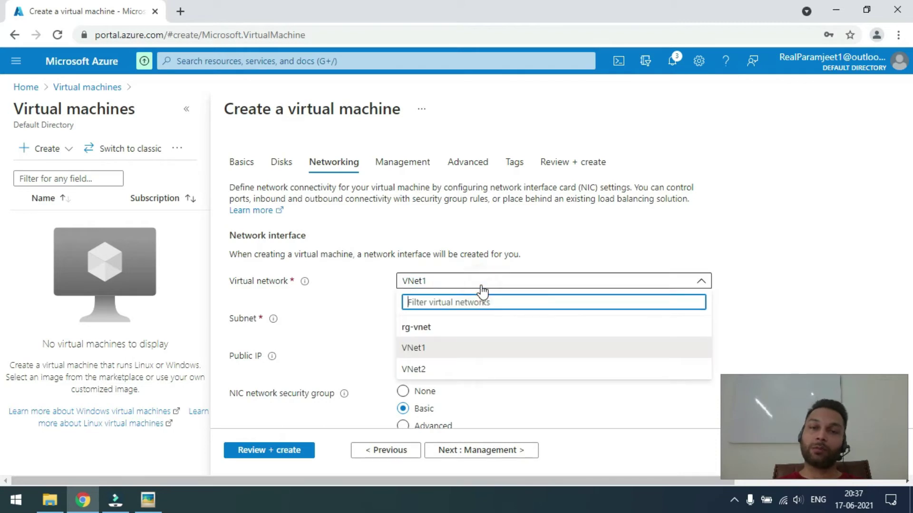
pyautogui.click(481, 286)
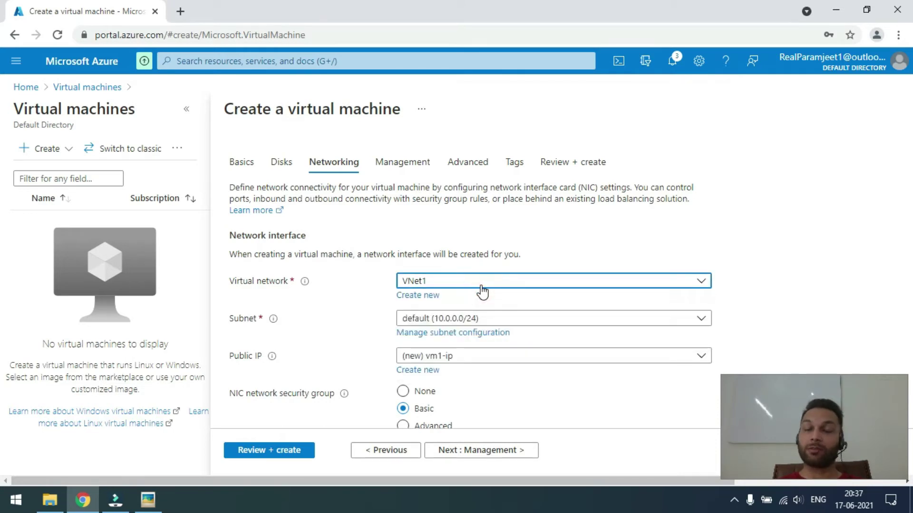
# - Keep vm1's remaining default settings, validate the configuration and deploy the virtual machine
pyautogui.click(509, 450)
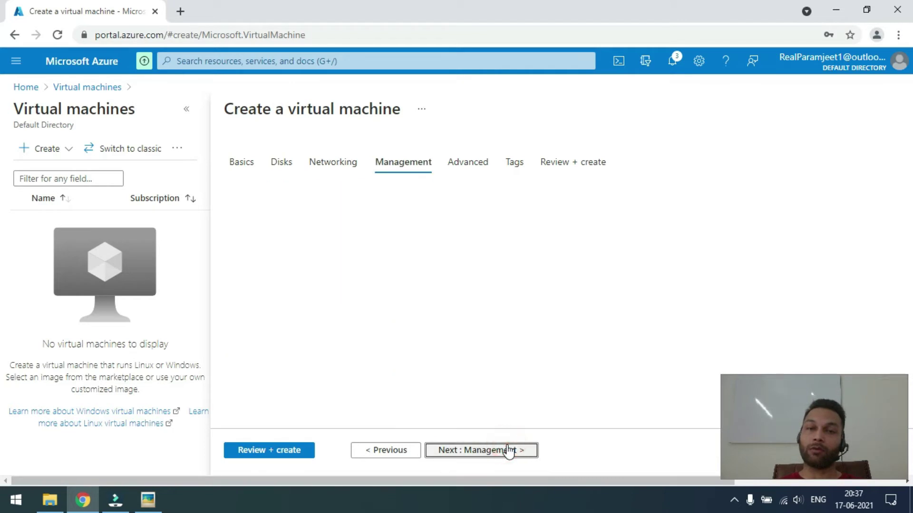
pyautogui.click(278, 452)
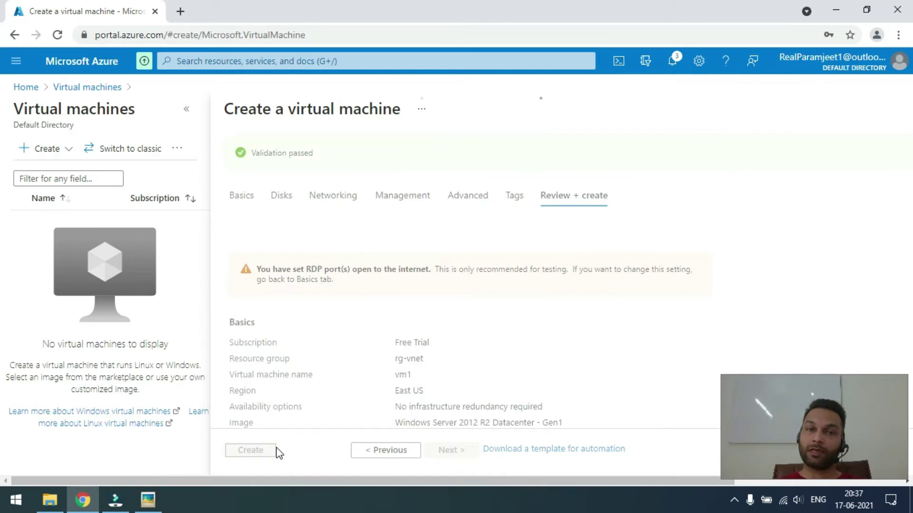
pyautogui.click(265, 450)
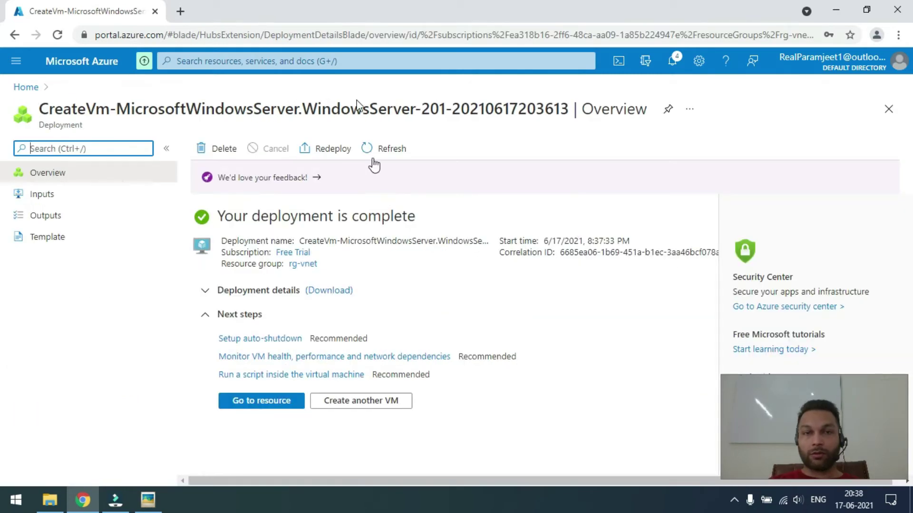
# - Start a new virtual machine in the rg-vnet resource group and name it vm2
pyautogui.click(348, 57)
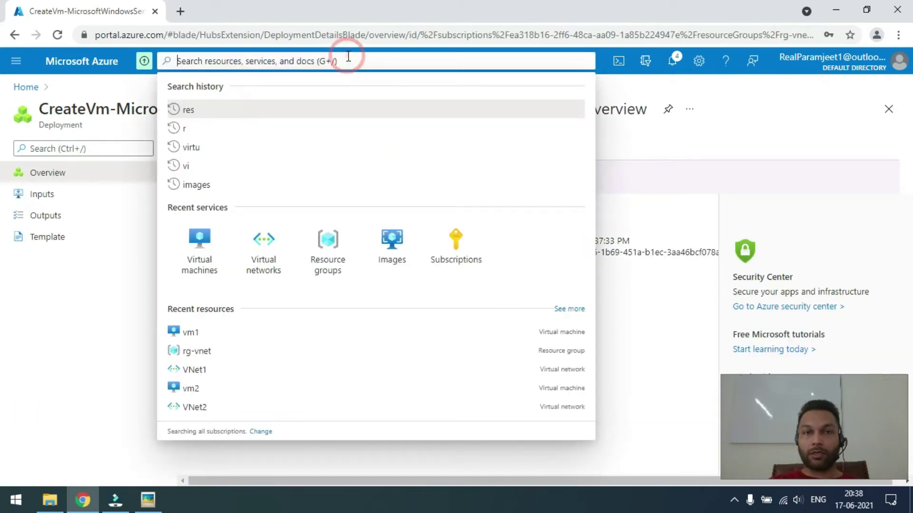
pyautogui.click(224, 256)
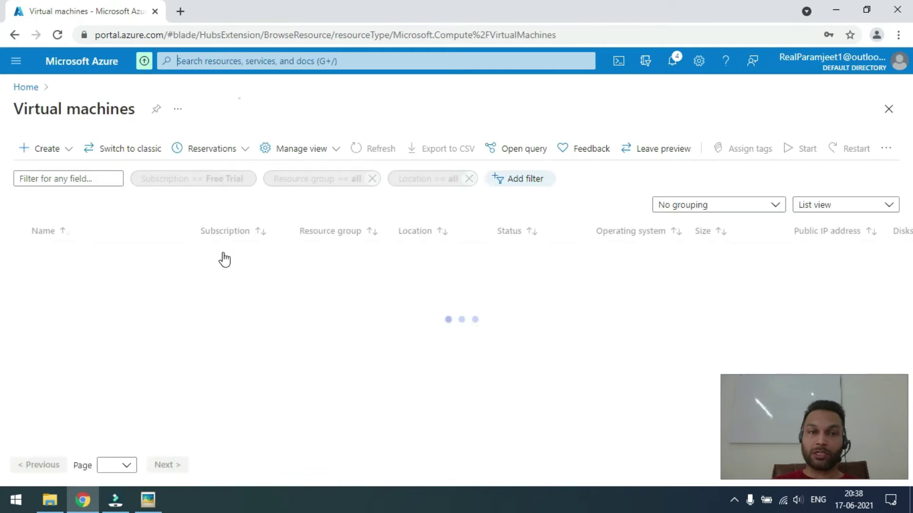
pyautogui.click(70, 149)
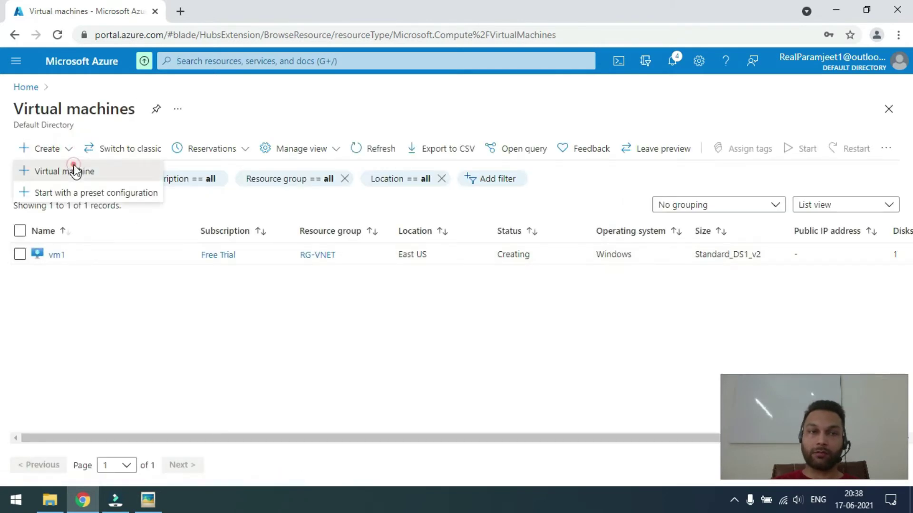
pyautogui.click(75, 171)
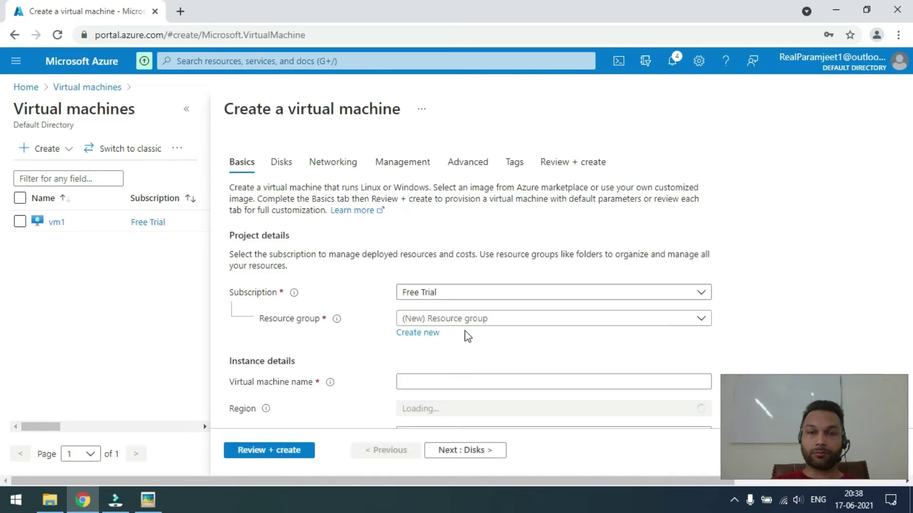
pyautogui.click(463, 318)
pyautogui.click(449, 386)
pyautogui.click(450, 381)
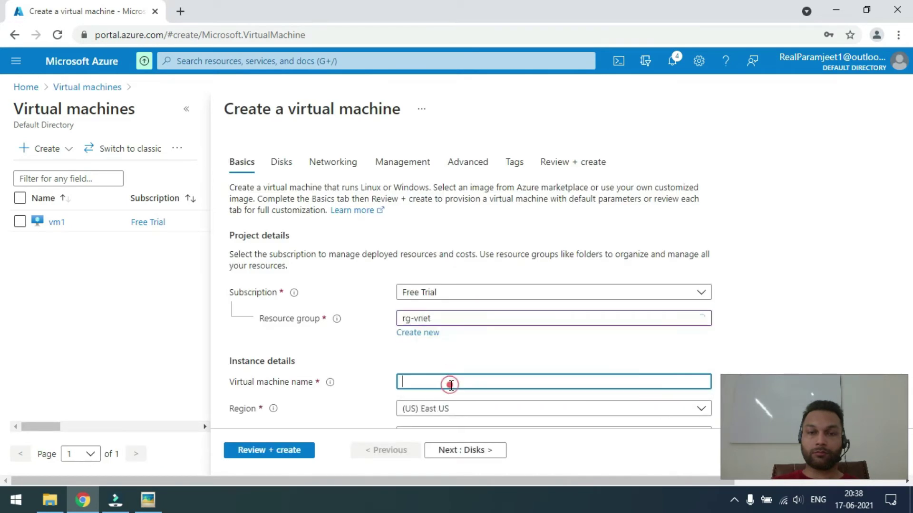
pyautogui.write('vm2')
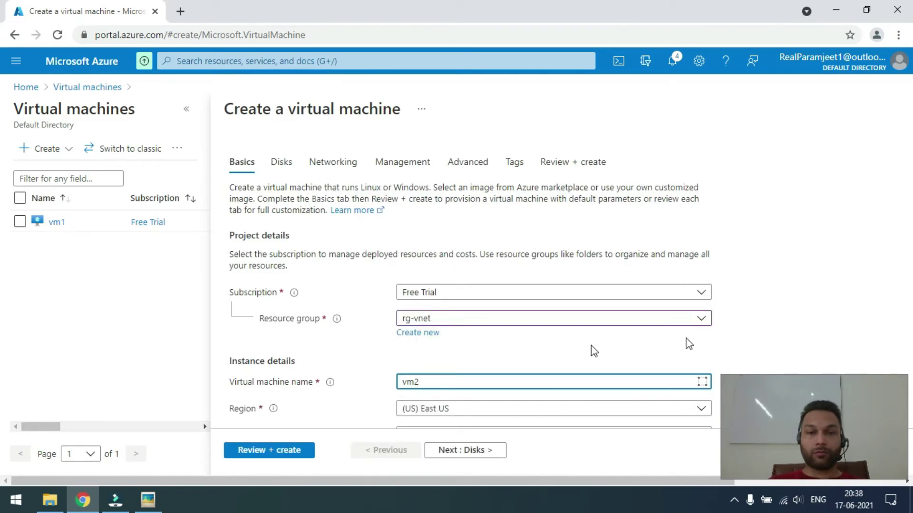
pyautogui.click(790, 327)
# - Set vm2's availability options to No infrastructure redundancy required
pyautogui.scroll(-5, 791, 327)
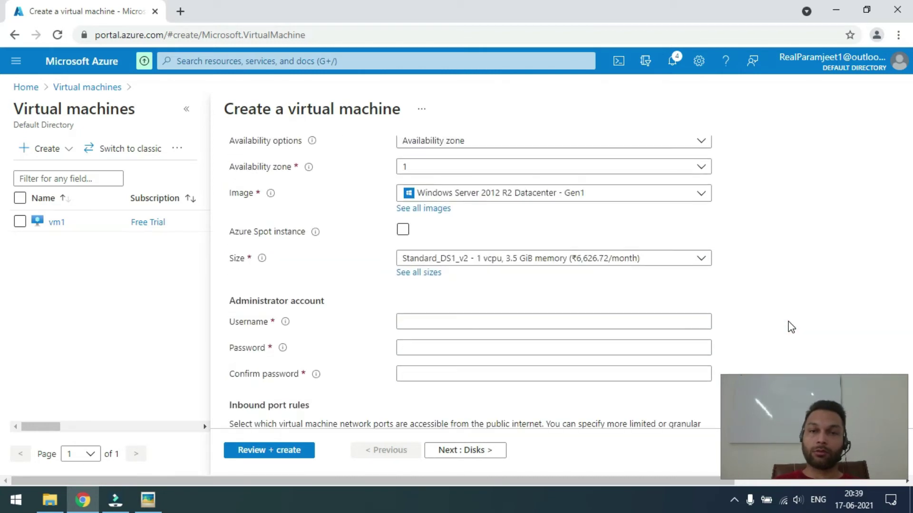
pyautogui.click(679, 196)
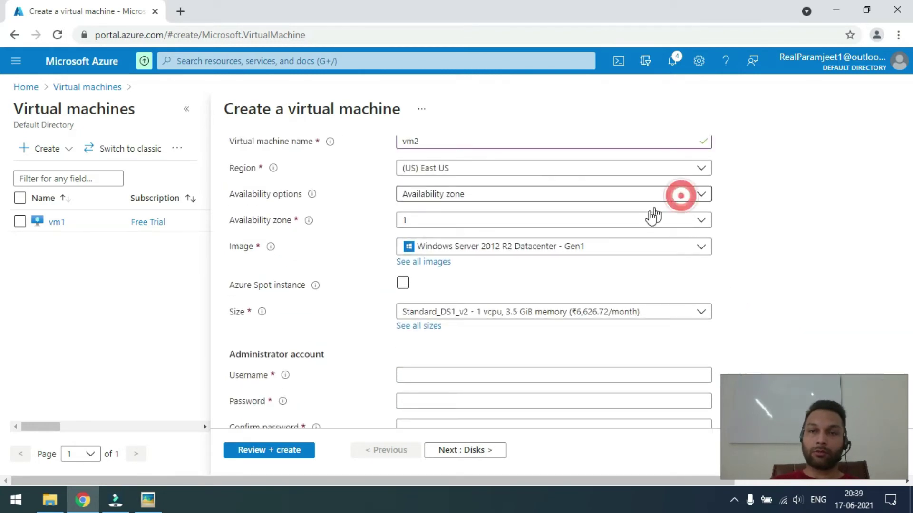
pyautogui.click(637, 213)
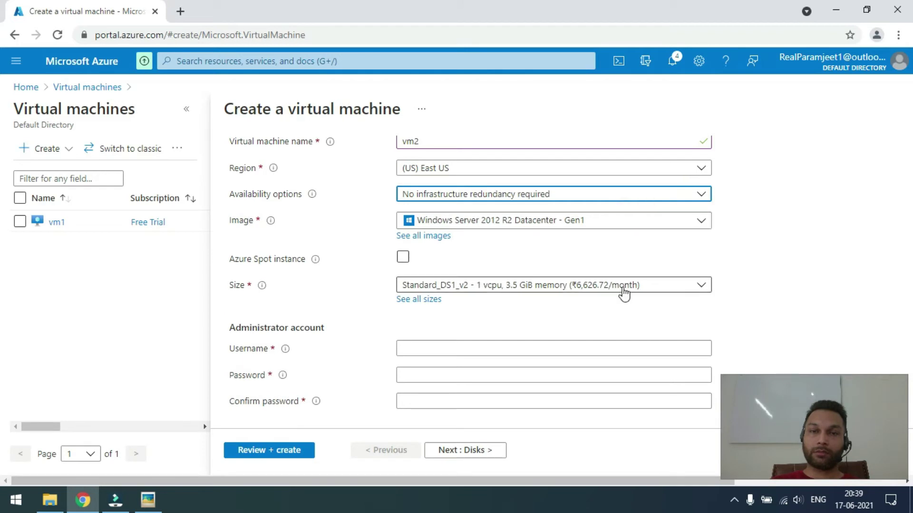
# - Set up vm2's administrator account with username administrator2, and enter and confirm the account password
pyautogui.click(558, 350)
pyautogui.write('administrator2')
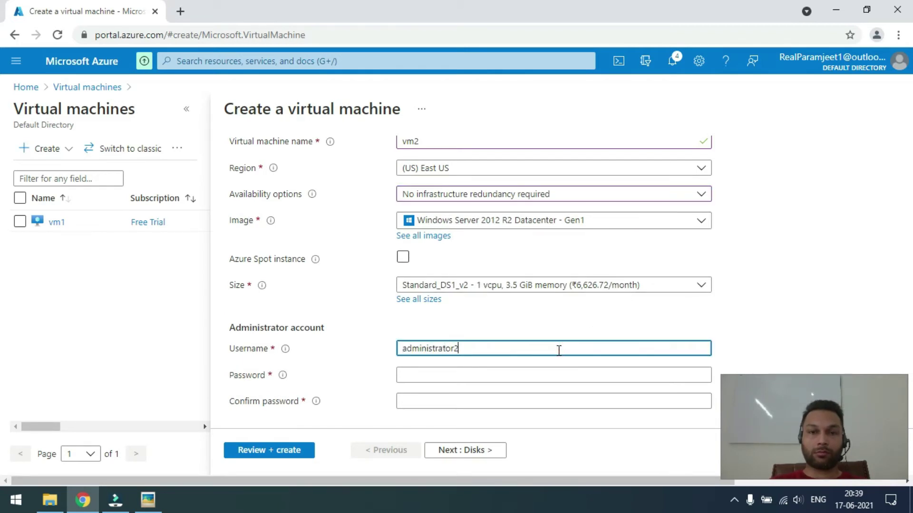
pyautogui.press('Tab')
pyautogui.write('*******')
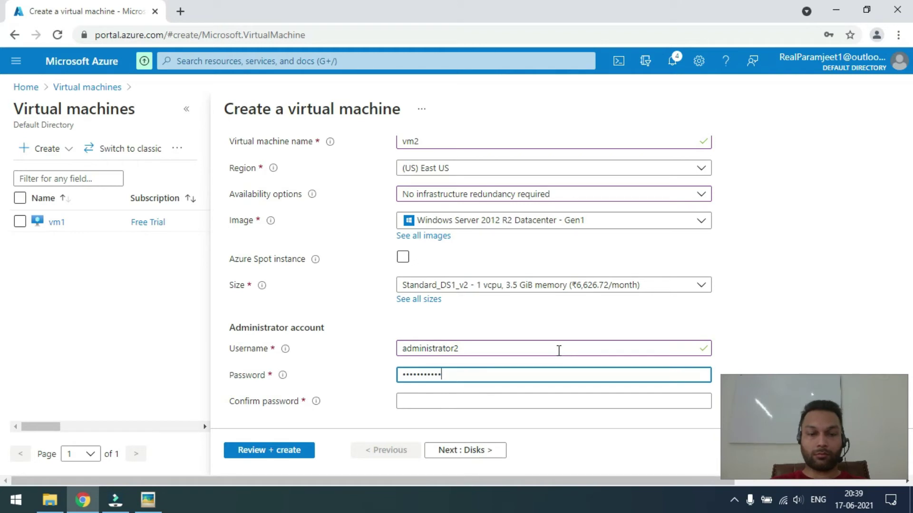
pyautogui.press('Tab')
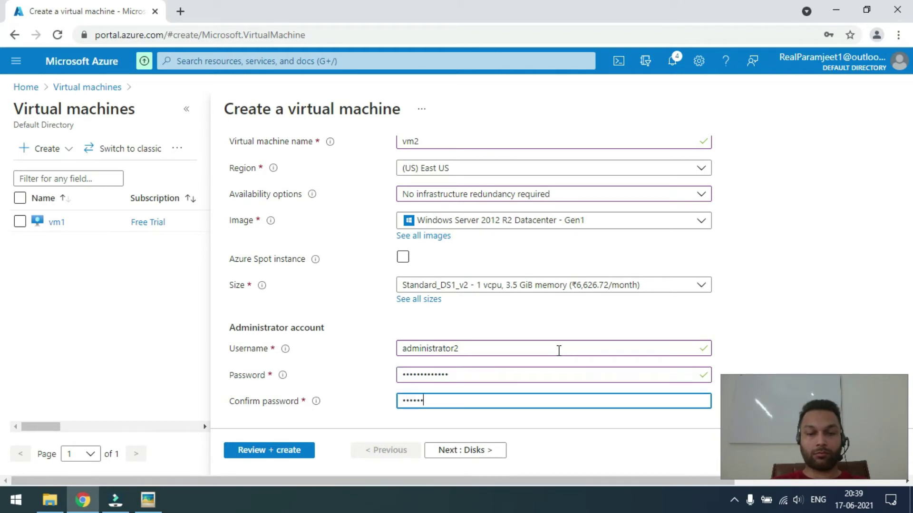
pyautogui.write('*************')
pyautogui.click(745, 315)
# - Apply an existing Windows Server license to vm2 and confirm eligibility for the Azure Hybrid Benefit
pyautogui.scroll(-1, 748, 322)
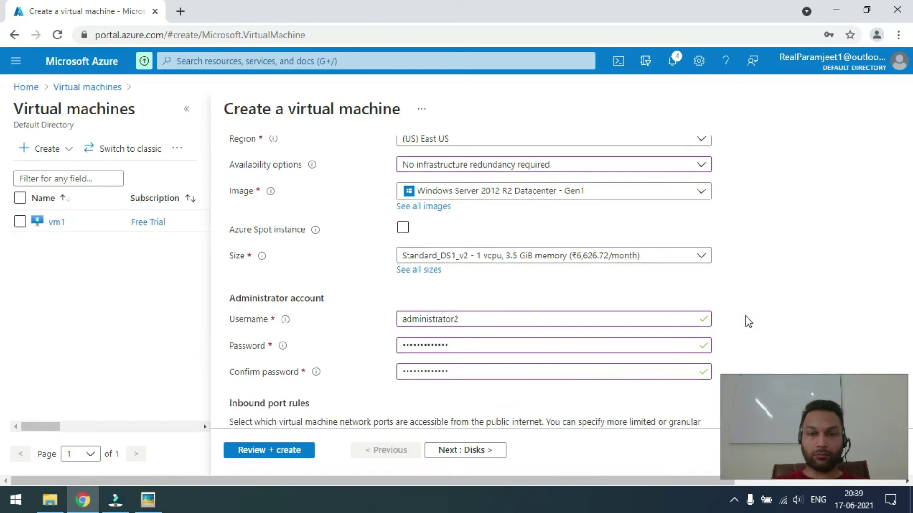
pyautogui.scroll(-5, 749, 322)
pyautogui.scroll(-1, 748, 322)
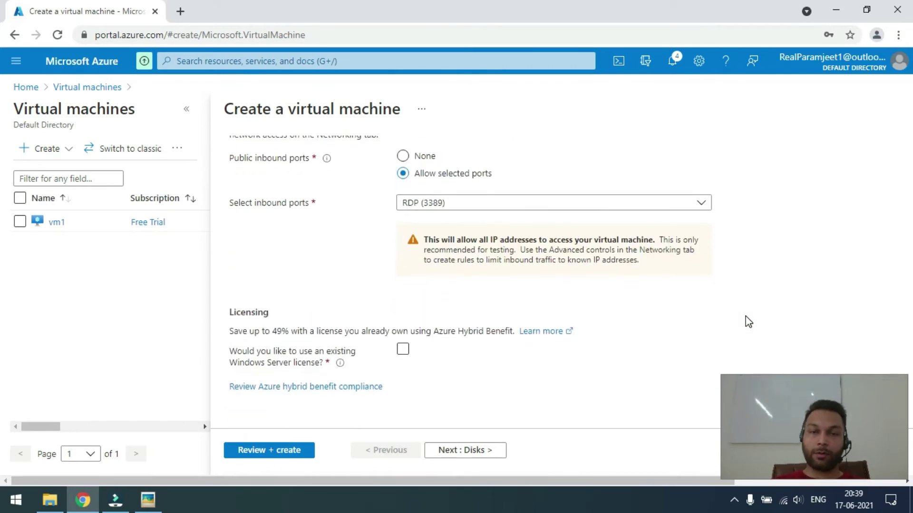
pyautogui.click(403, 349)
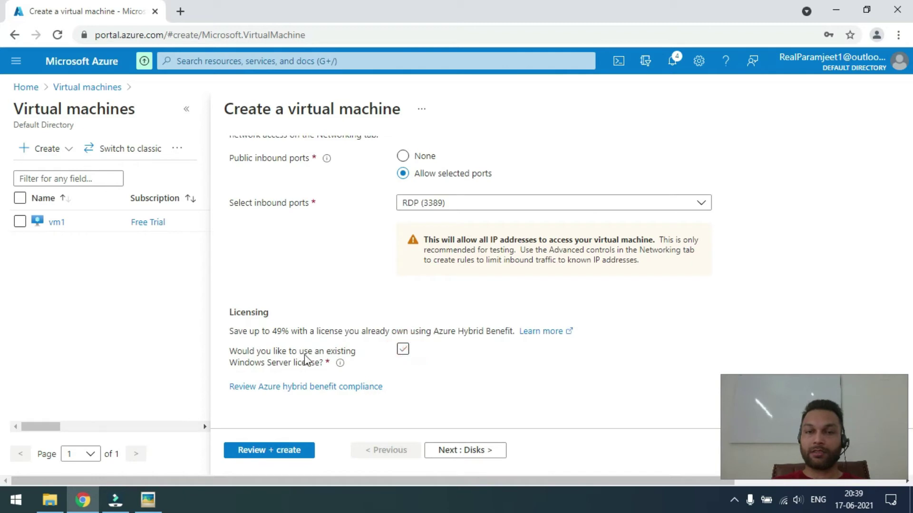
pyautogui.click(236, 384)
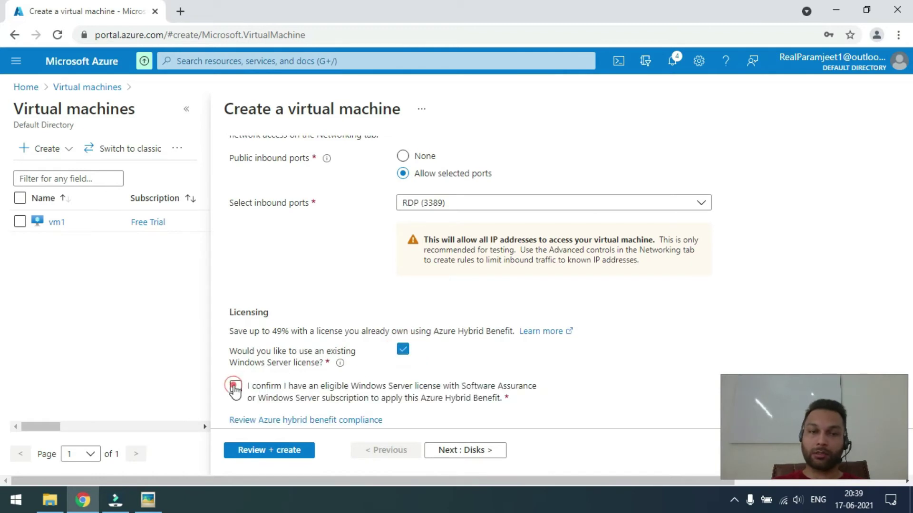
# - Keep vm2's default disk settings, set its virtual network to VNet2, and validate and deploy the virtual machine
pyautogui.click(494, 452)
pyautogui.click(496, 451)
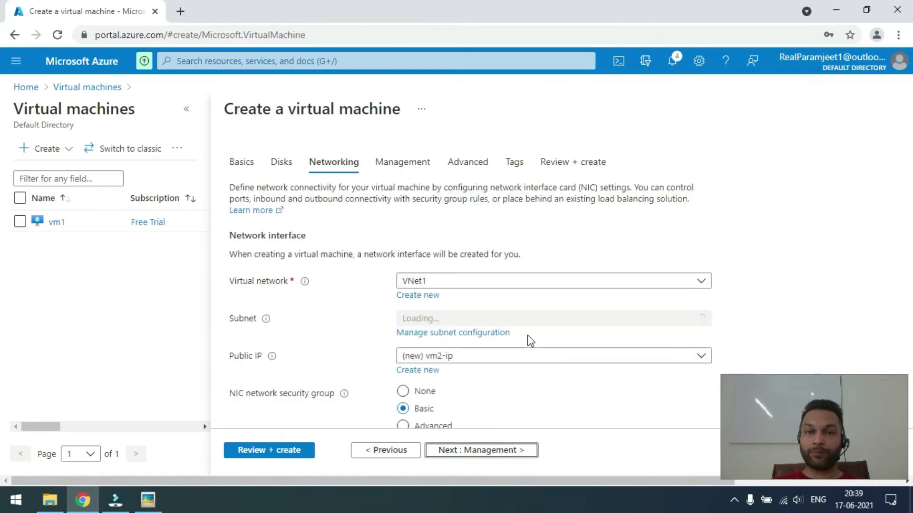
pyautogui.click(511, 282)
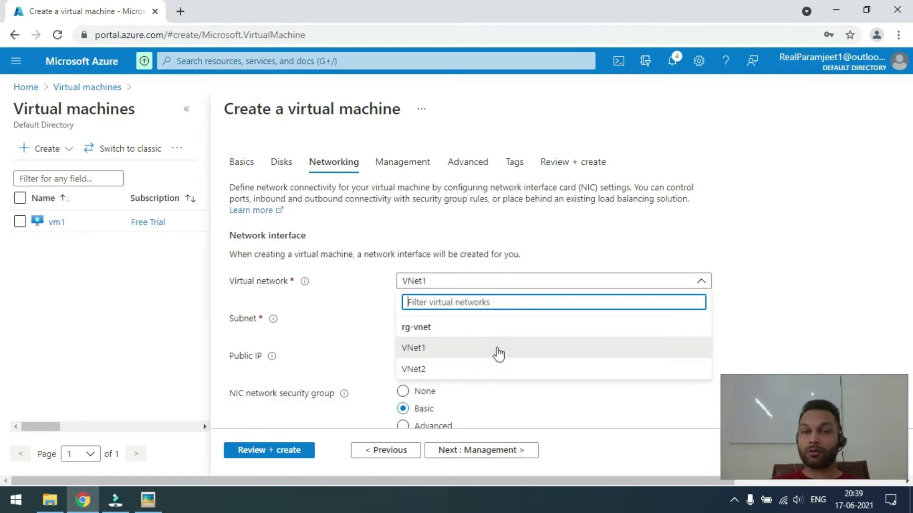
pyautogui.click(493, 371)
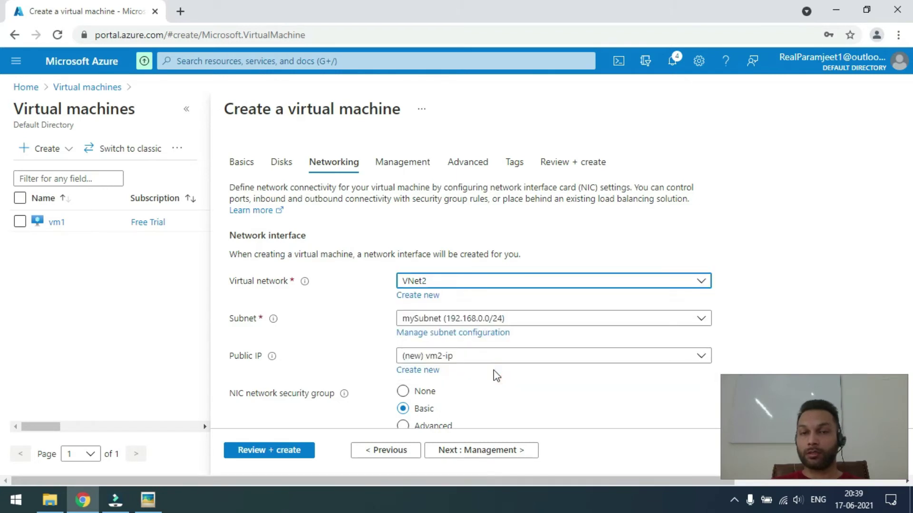
pyautogui.click(297, 454)
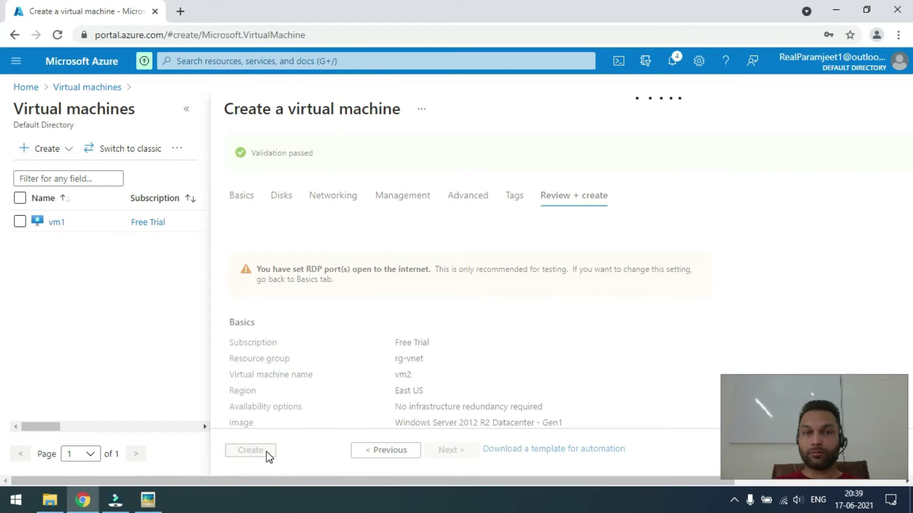
pyautogui.click(267, 454)
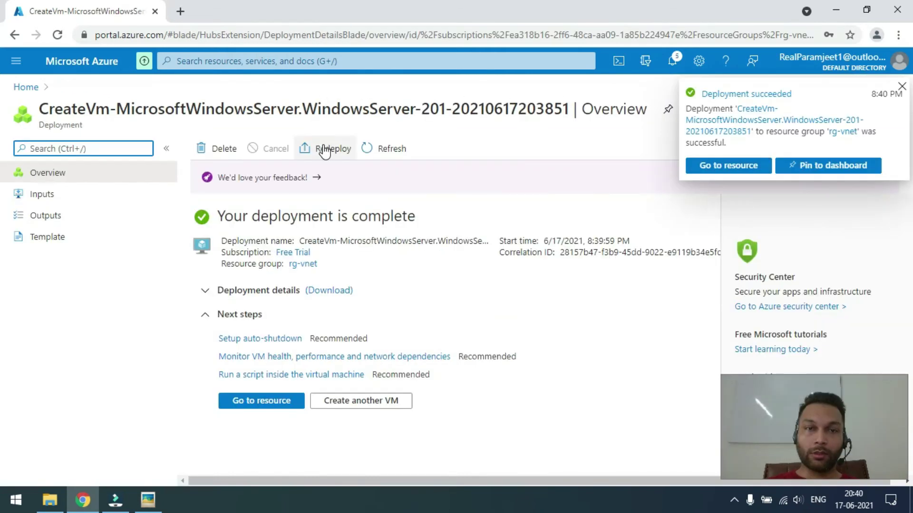
# - Start adding a peering in VNet1 and name this virtual network's peering link VNet1-VNet2
pyautogui.click(338, 61)
pyautogui.click(272, 253)
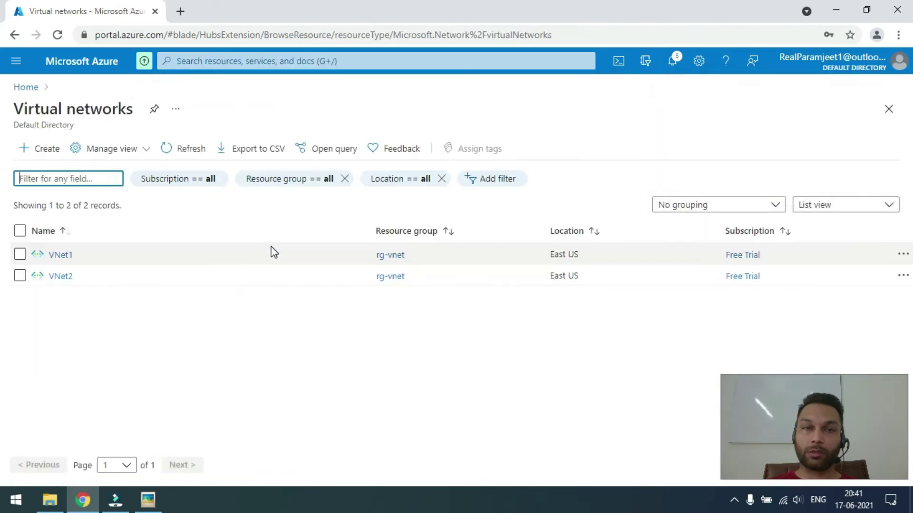
pyautogui.click(61, 255)
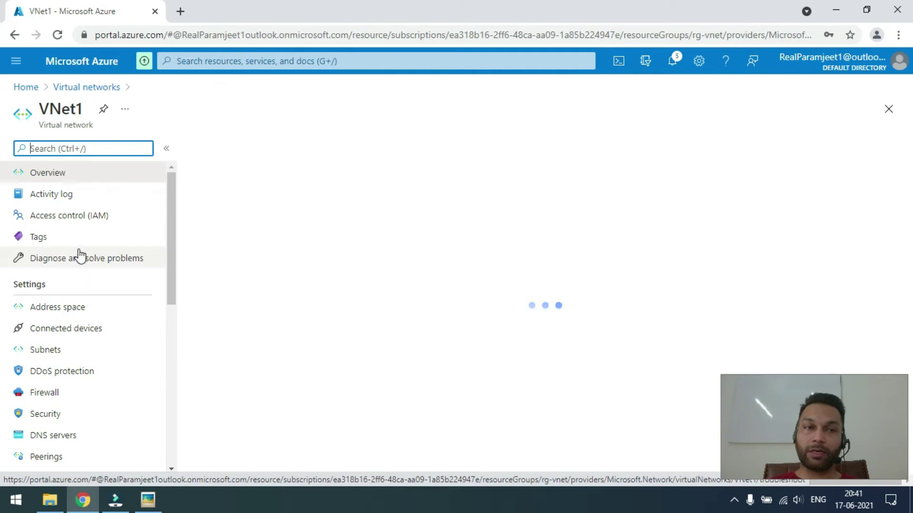
pyautogui.click(46, 457)
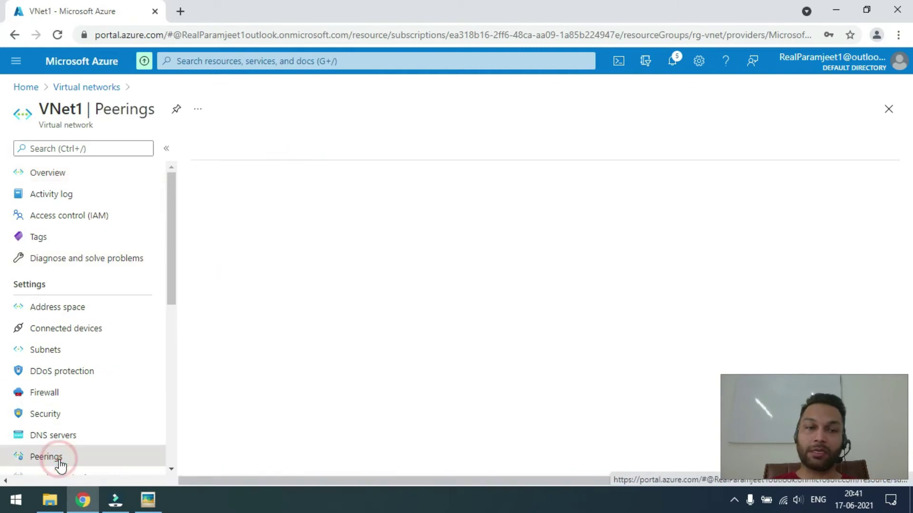
pyautogui.click(428, 149)
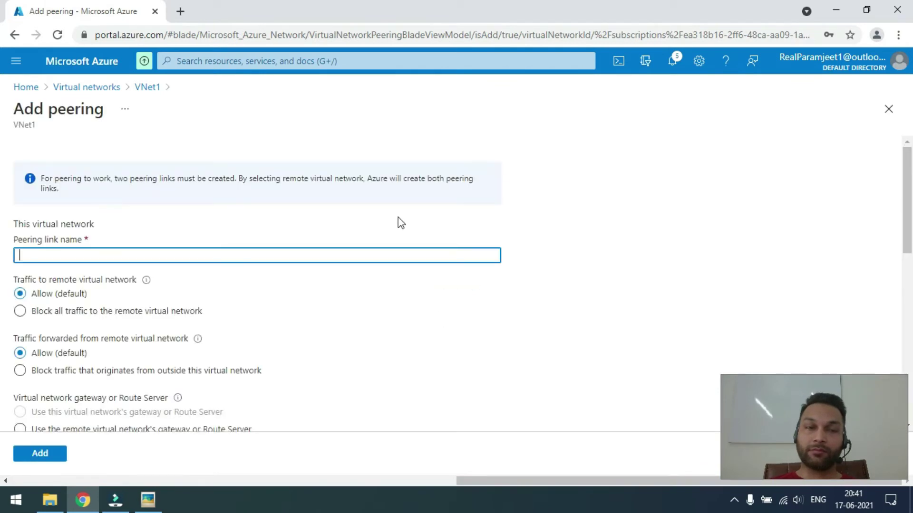
pyautogui.write('VNet1-VNet2')
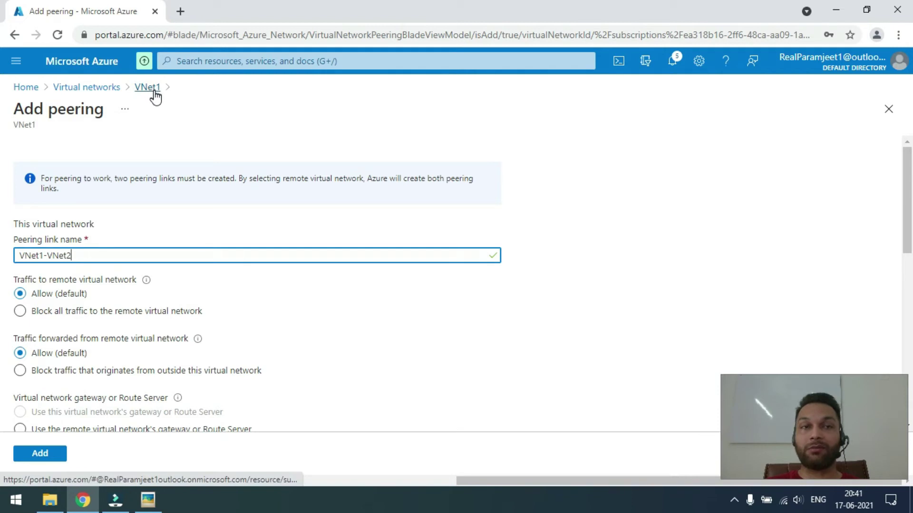
pyautogui.click(552, 241)
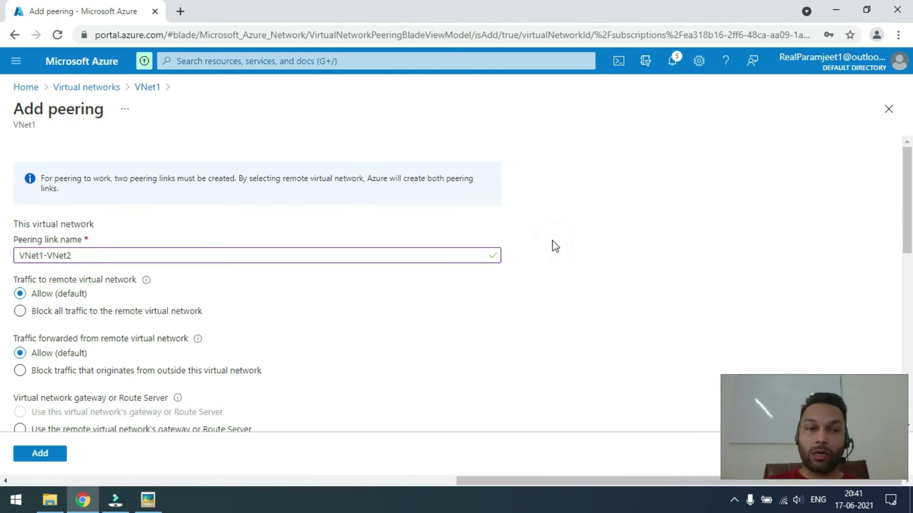
# - Name the remote virtual network's peering link VNet2-VNet1
pyautogui.scroll(-5, 551, 241)
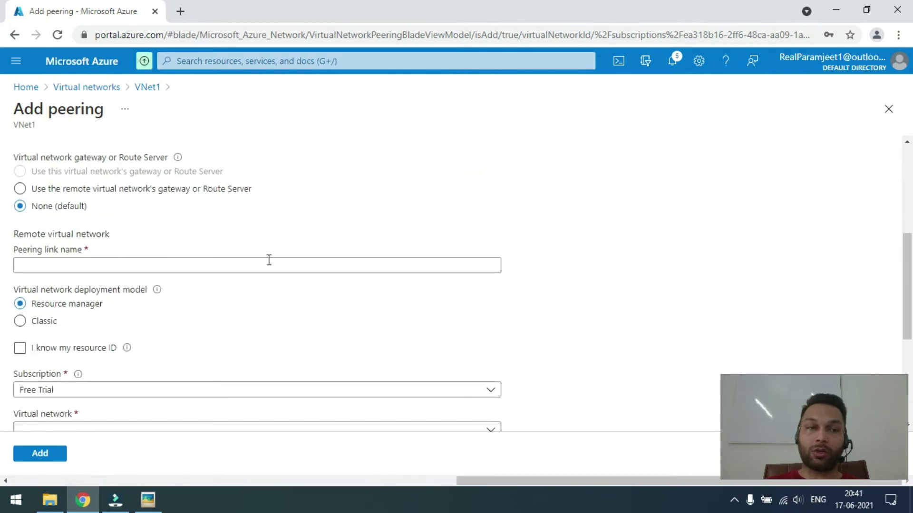
pyautogui.click(81, 262)
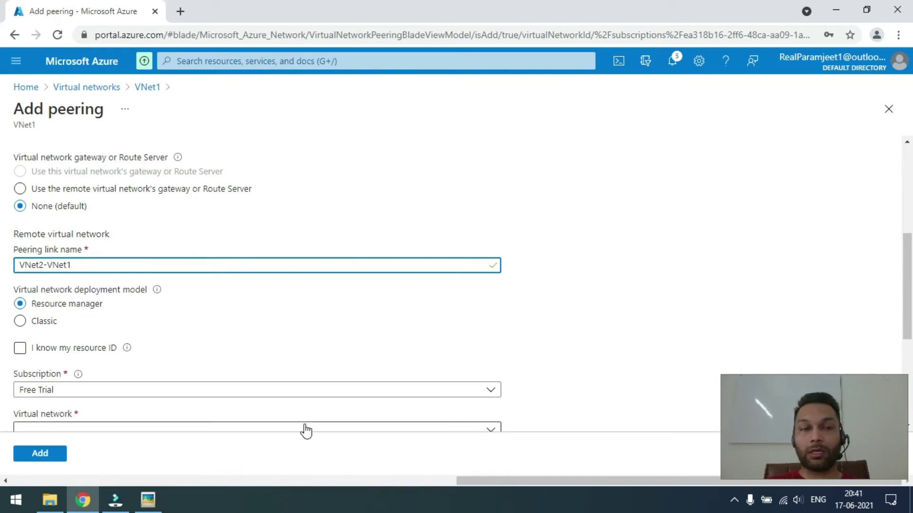
pyautogui.click(494, 312)
# - Try to choose VNet1 as the remote virtual network of its own peering
pyautogui.scroll(-3, 494, 318)
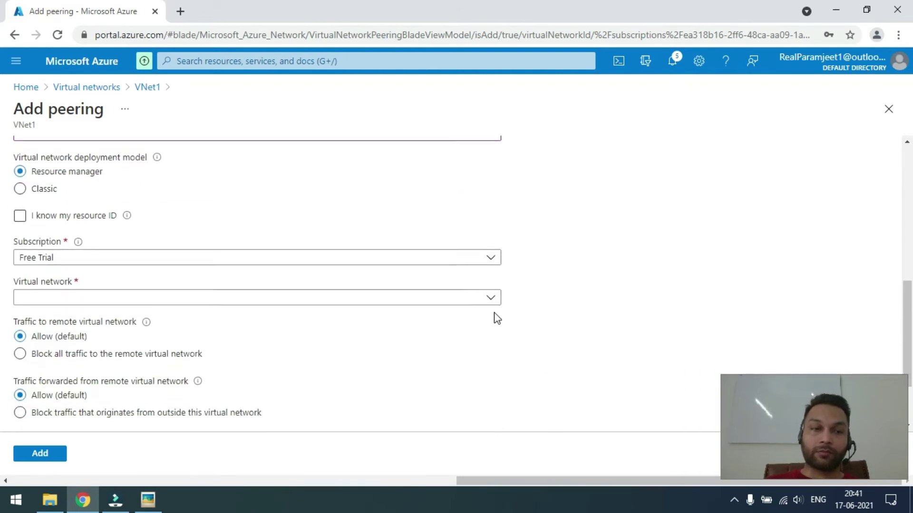
pyautogui.click(228, 296)
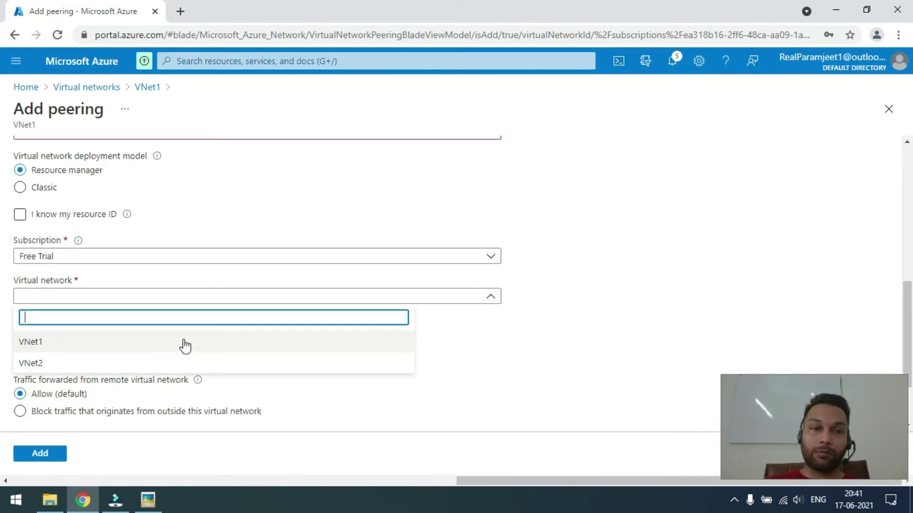
pyautogui.click(175, 341)
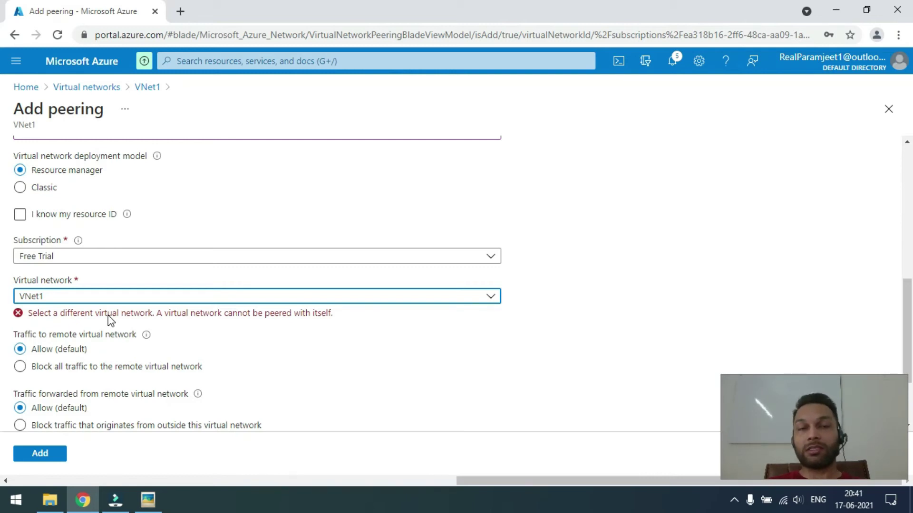
# - Set the peering's remote virtual network to VNet2, keeping the default traffic and gateway settings
pyautogui.click(134, 296)
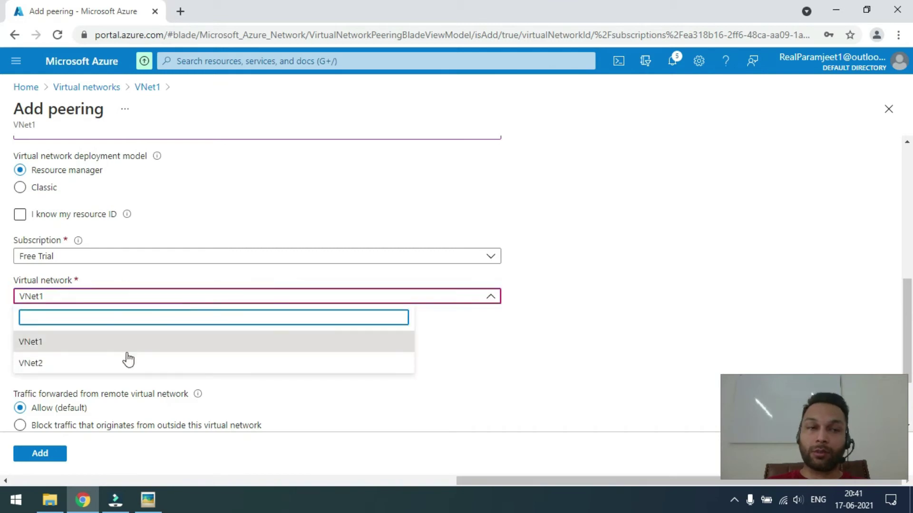
pyautogui.click(127, 360)
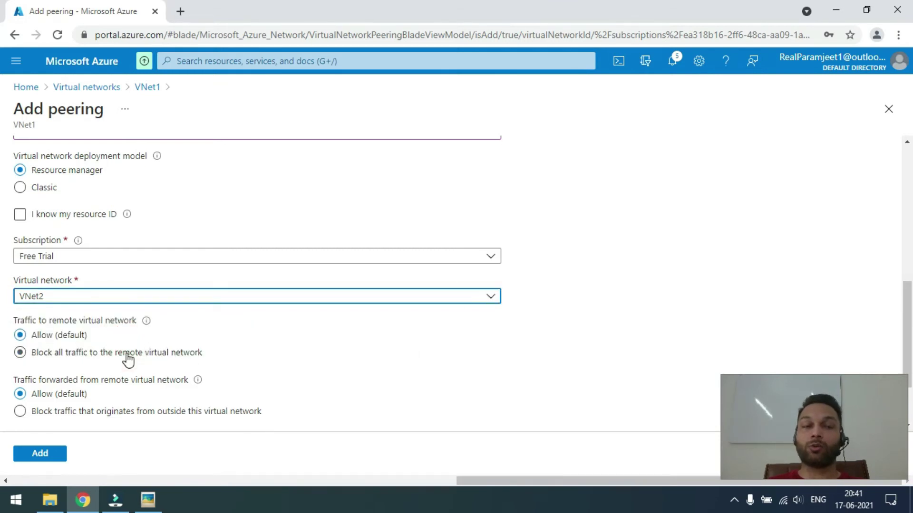
pyautogui.click(359, 367)
pyautogui.scroll(-2, 363, 368)
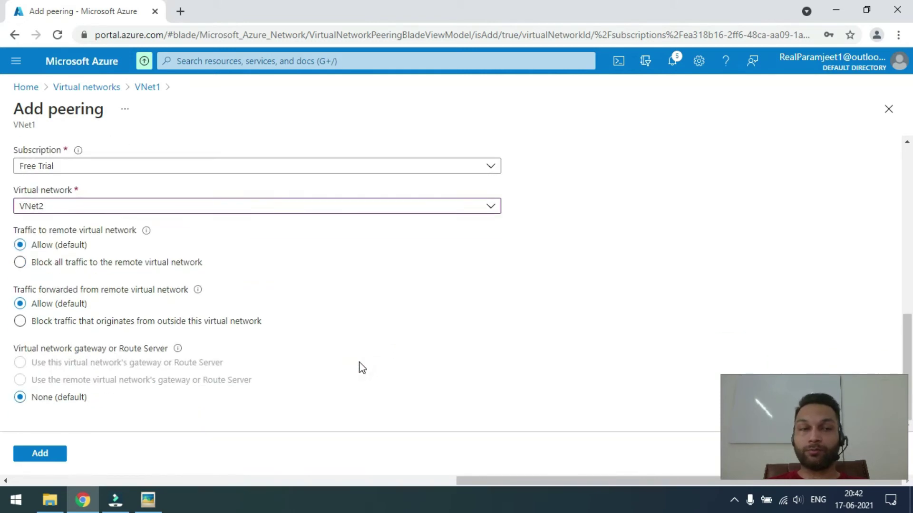
# - Create the configured peering between VNet1 and VNet2 and check its status in VNet1's peerings list
pyautogui.click(34, 454)
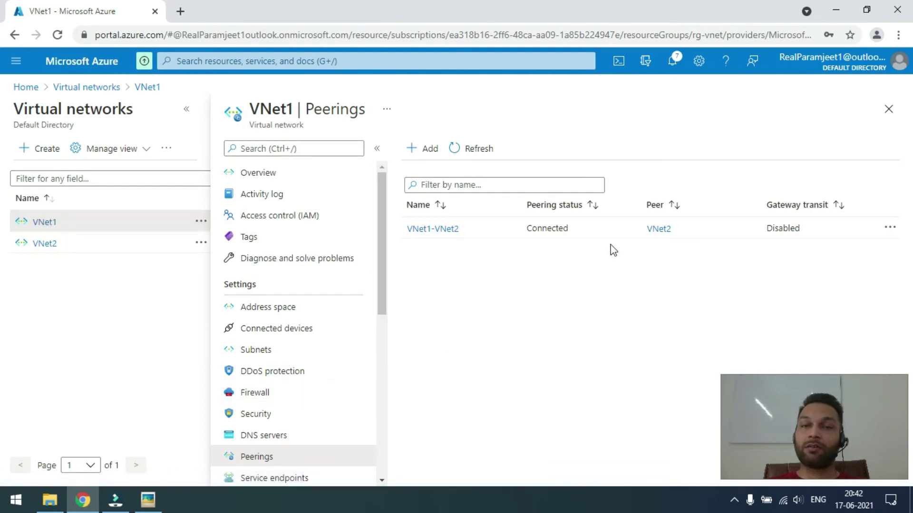
pyautogui.click(566, 241)
pyautogui.doubleClick(556, 230)
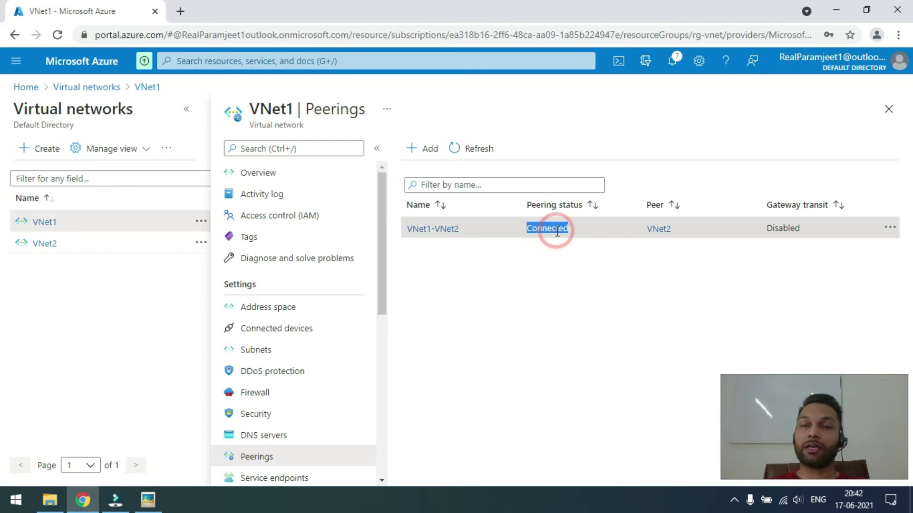
# - Refresh VNet2's peerings list and check the status of its VNet2-VNet1 peering
pyautogui.click(50, 244)
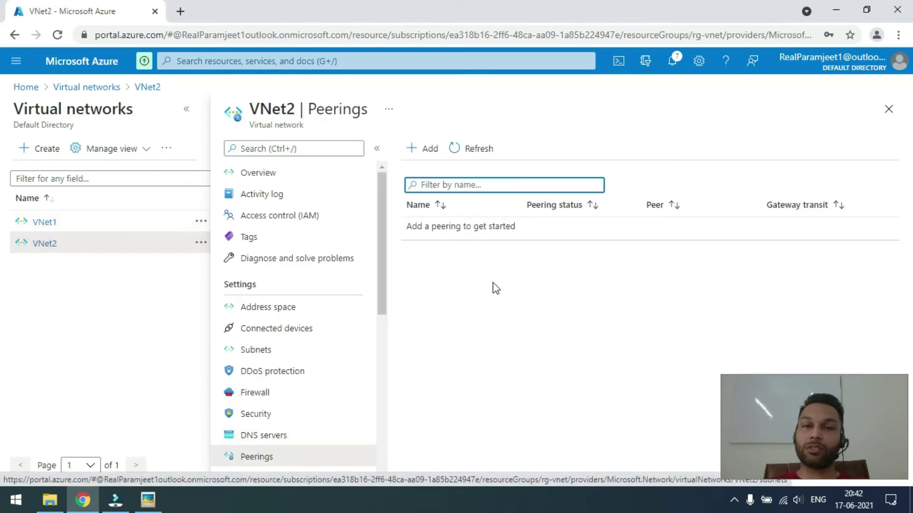
pyautogui.click(484, 156)
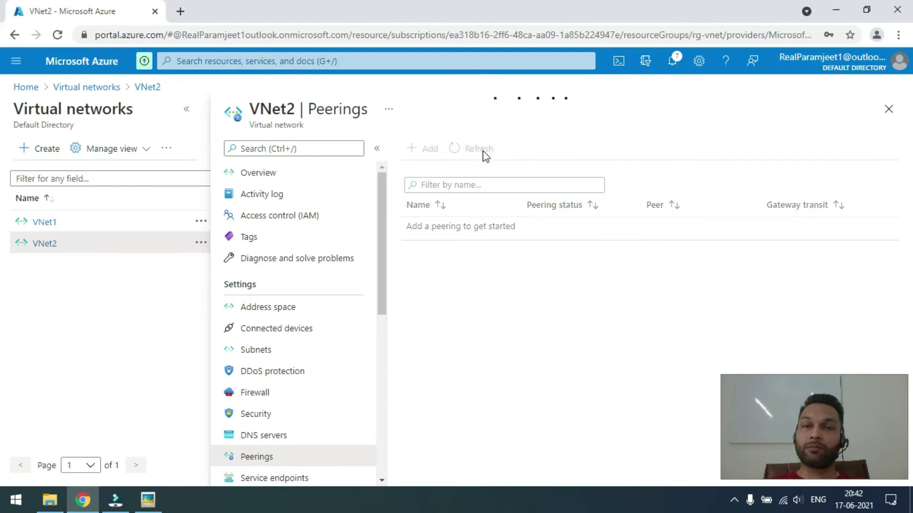
pyautogui.click(485, 156)
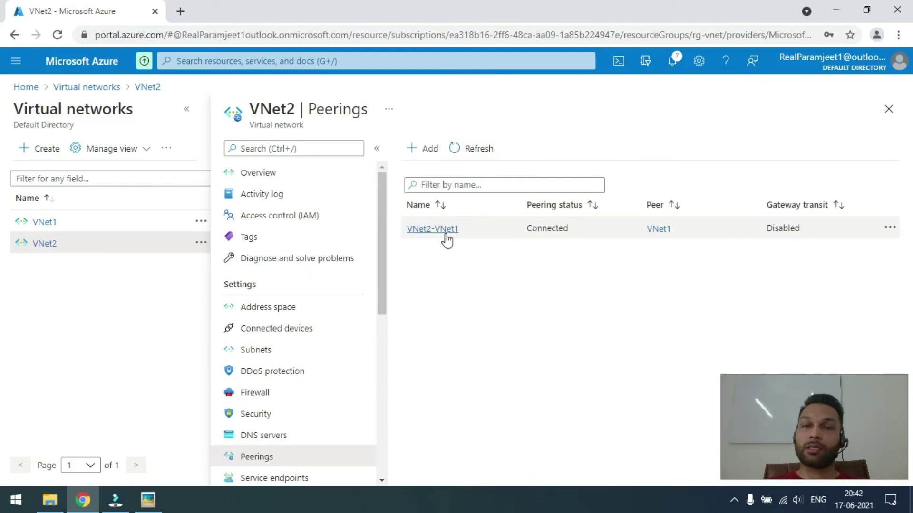
pyautogui.doubleClick(562, 232)
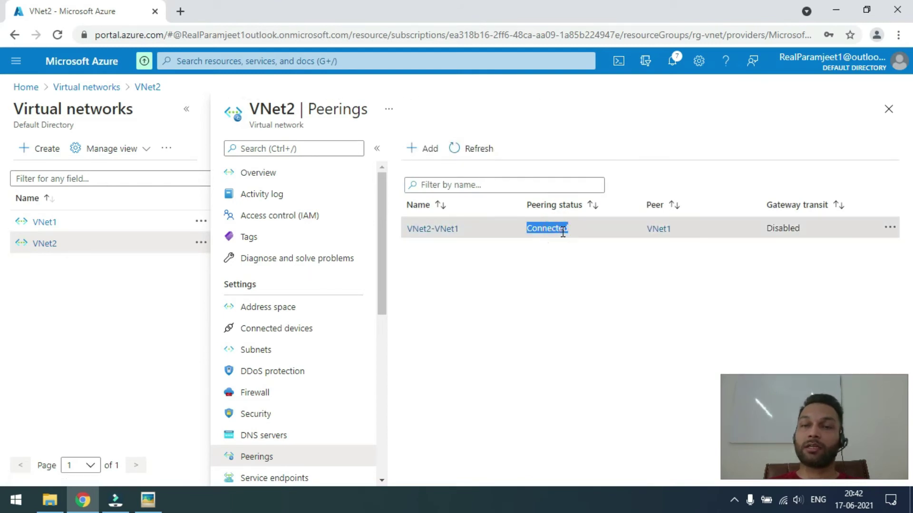
pyautogui.click(568, 279)
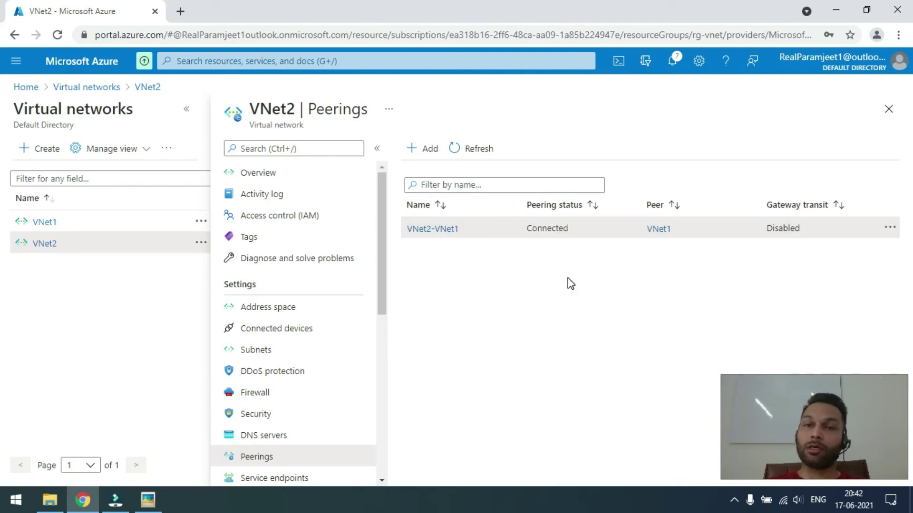
# - Find vm1 among the virtual machines and download its RDP connection file
pyautogui.click(412, 61)
pyautogui.click(265, 251)
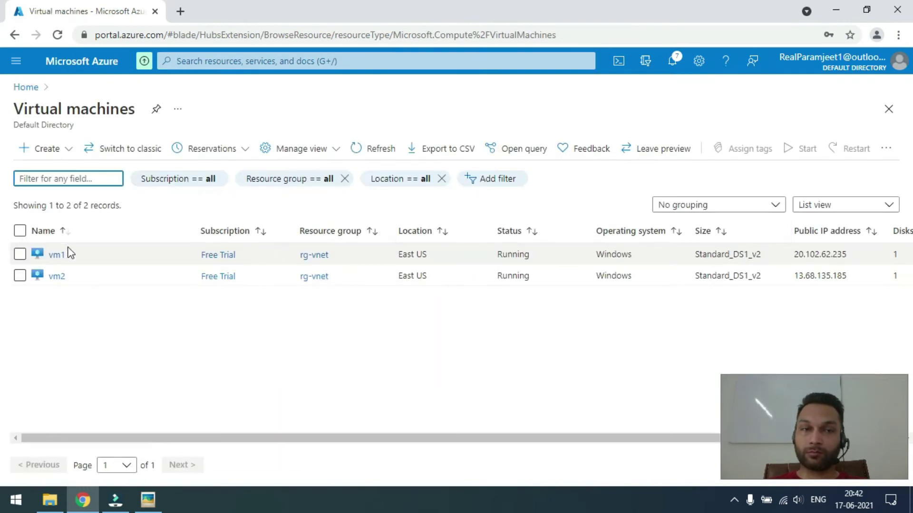
pyautogui.click(61, 252)
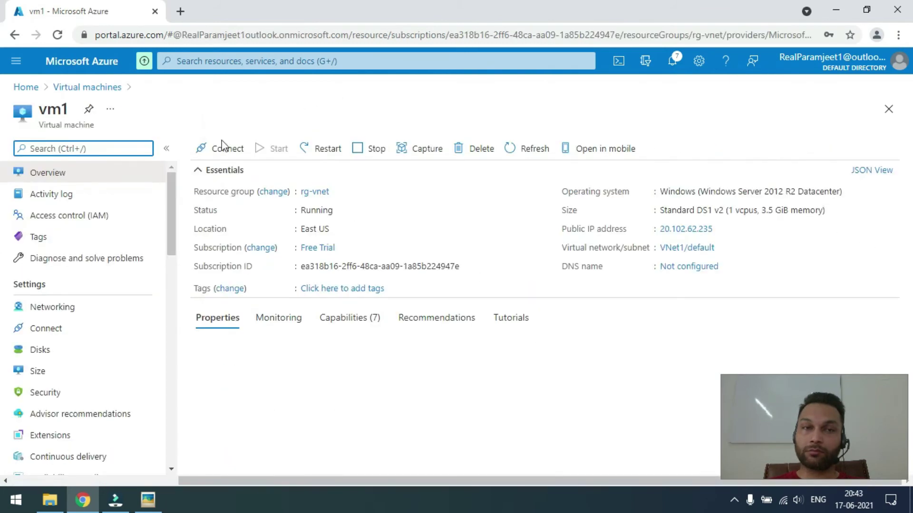
pyautogui.click(223, 150)
pyautogui.click(223, 178)
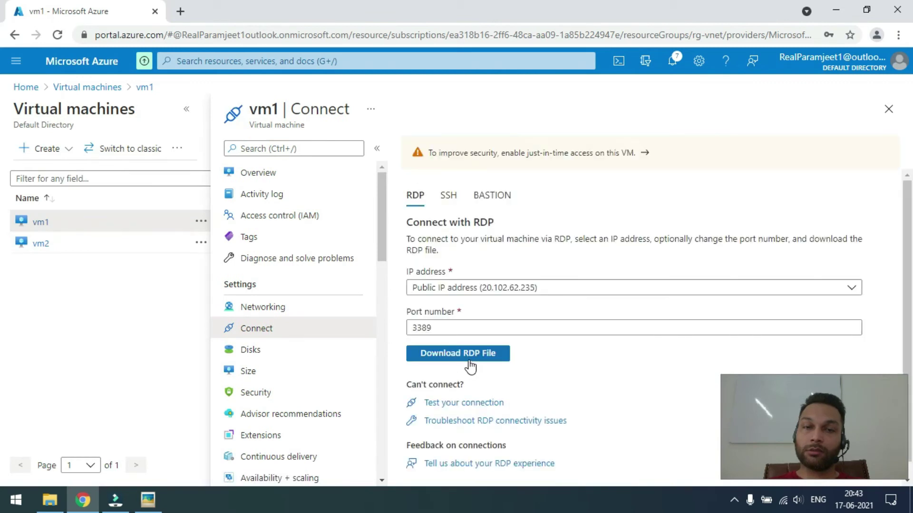
pyautogui.click(462, 354)
# - Connect to vm1 through its downloaded RDP file as administrator1, entering the account password and accepting the certificate warning
pyautogui.click(102, 466)
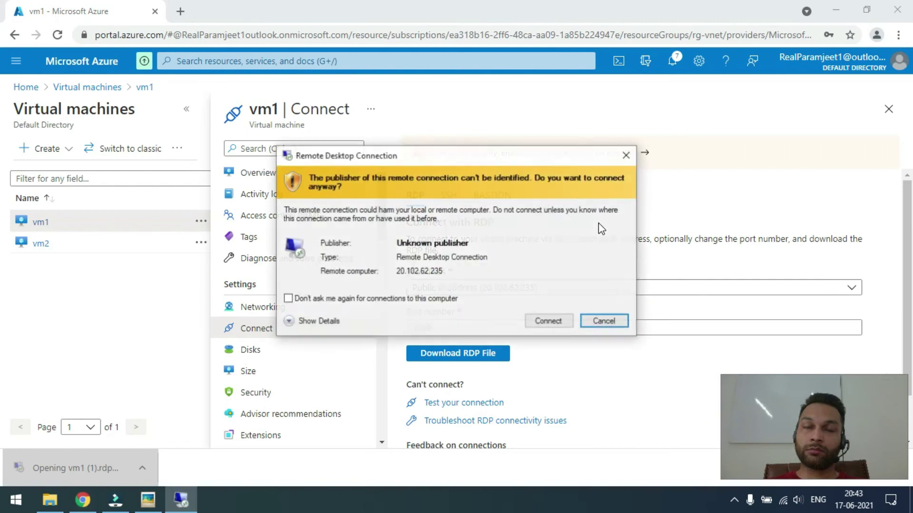
pyautogui.click(549, 321)
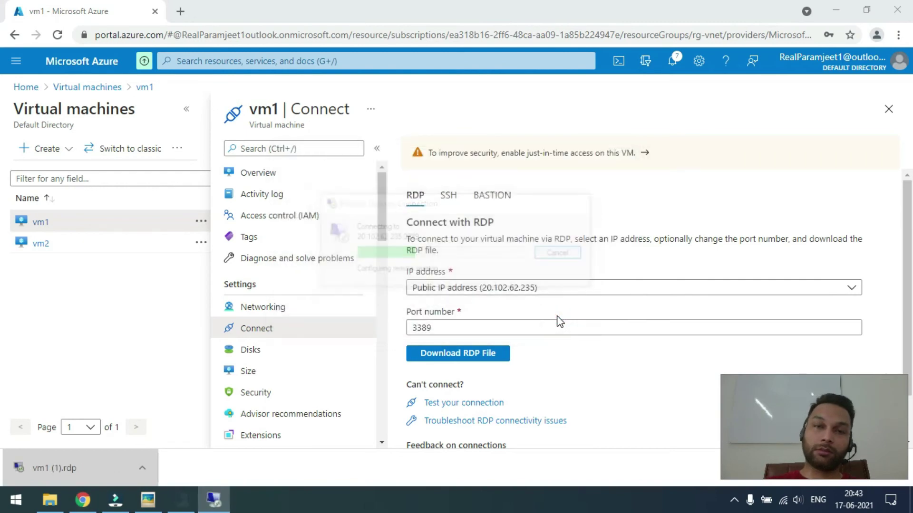
pyautogui.write('administrato')
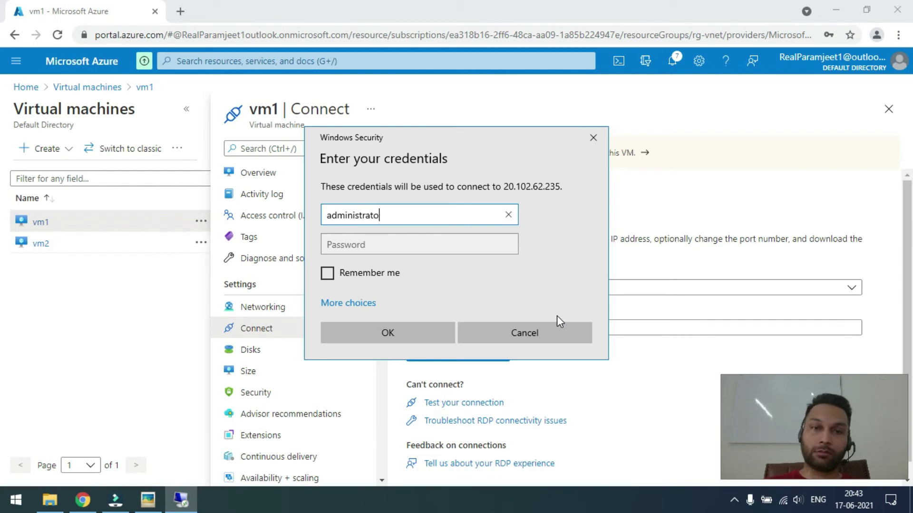
pyautogui.write('r1')
pyautogui.press('Tab')
pyautogui.write('•••••••••')
pyautogui.press('Return')
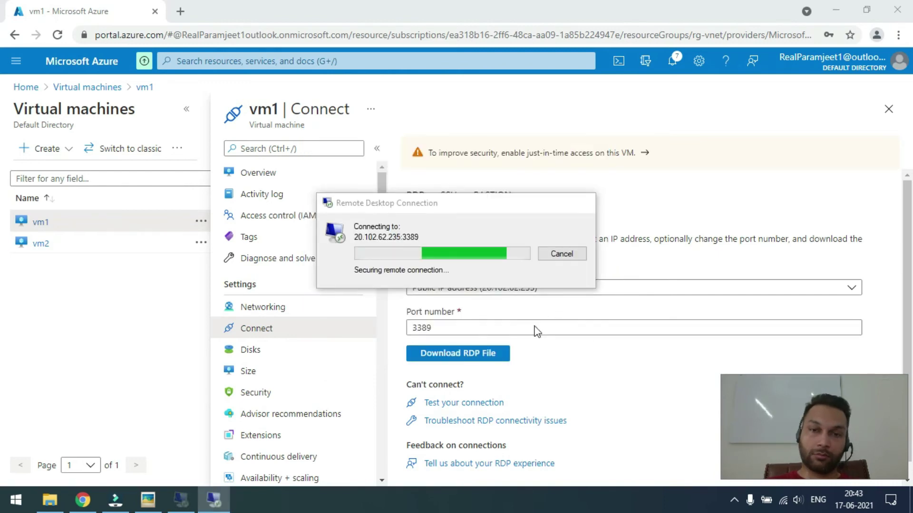
pyautogui.click(505, 358)
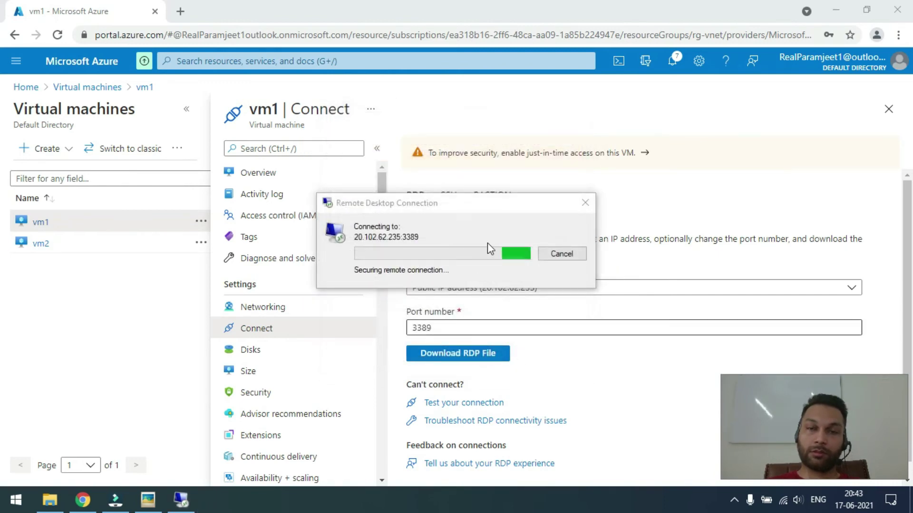
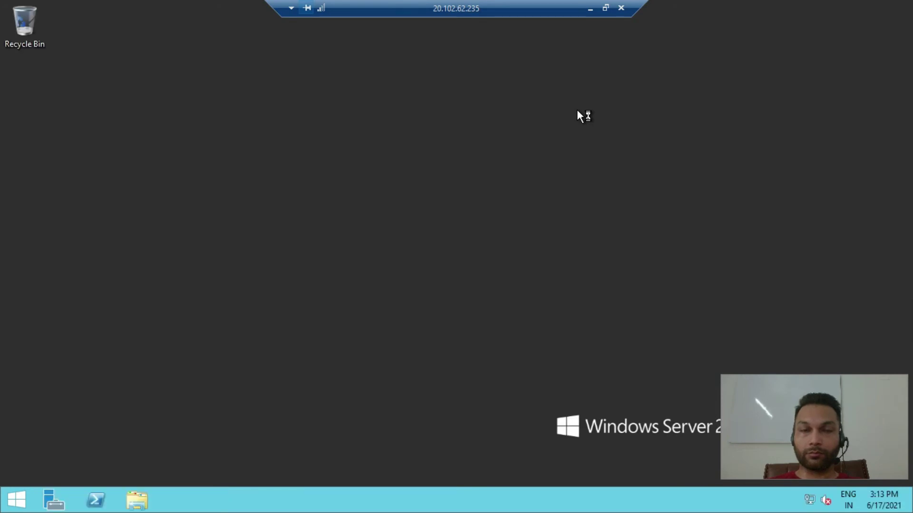
# - Turn off Windows Firewall for both private and public networks on vm1 from Server Manager's local server properties
pyautogui.click(851, 250)
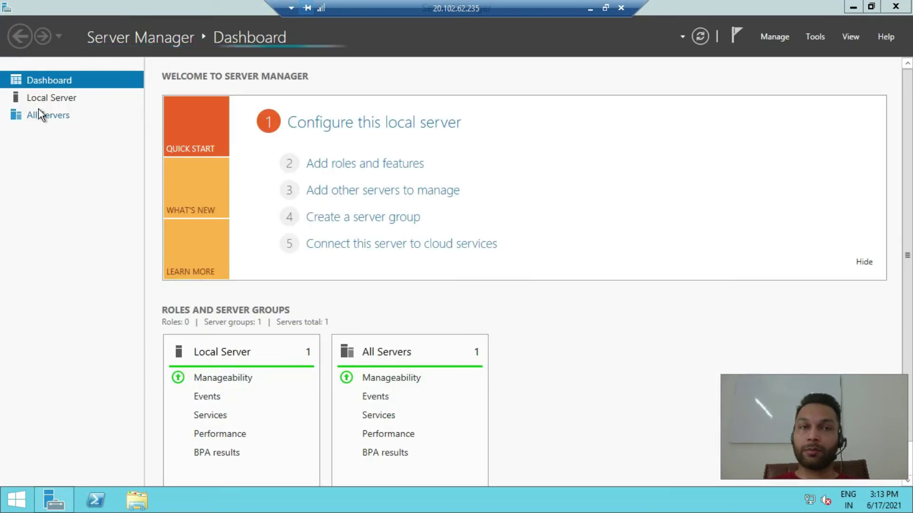
pyautogui.click(52, 99)
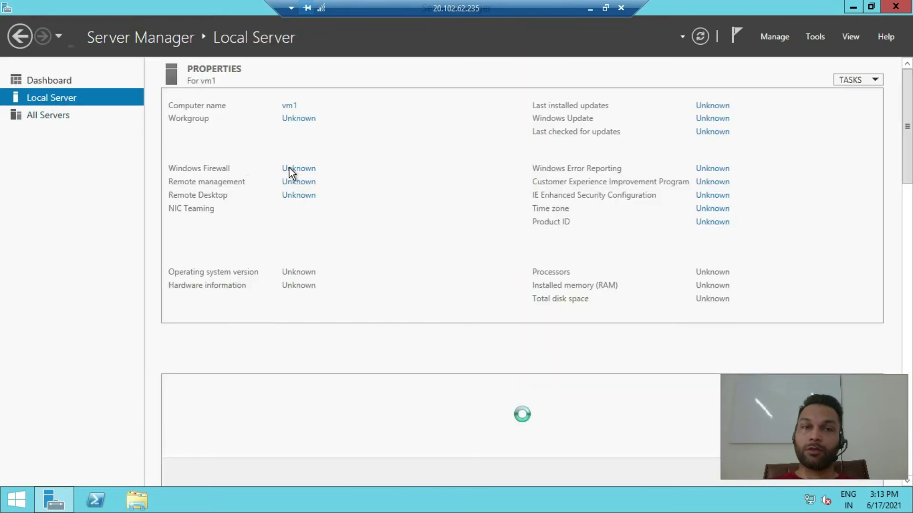
pyautogui.click(302, 172)
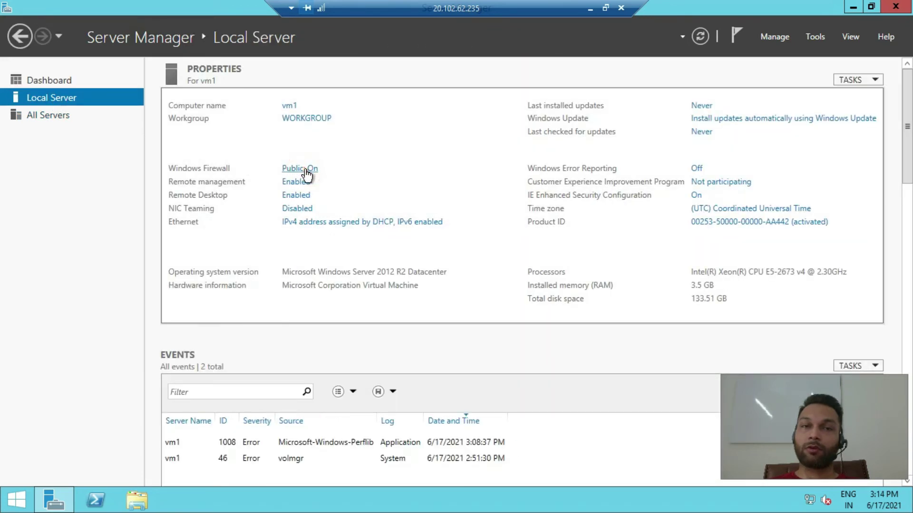
pyautogui.click(262, 182)
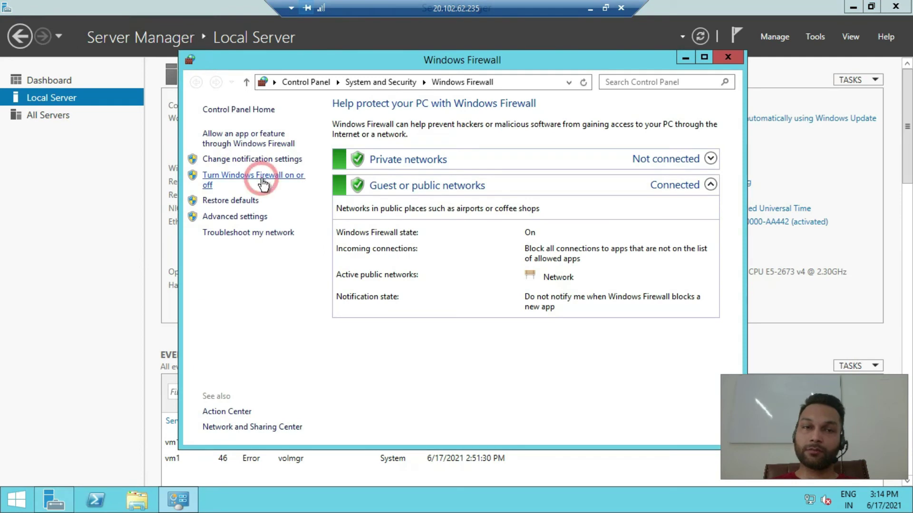
pyautogui.click(332, 205)
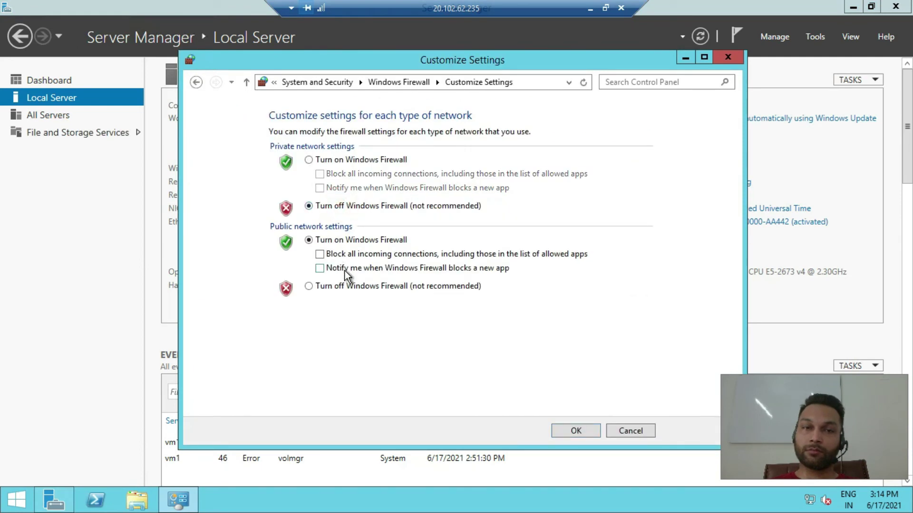
pyautogui.click(344, 285)
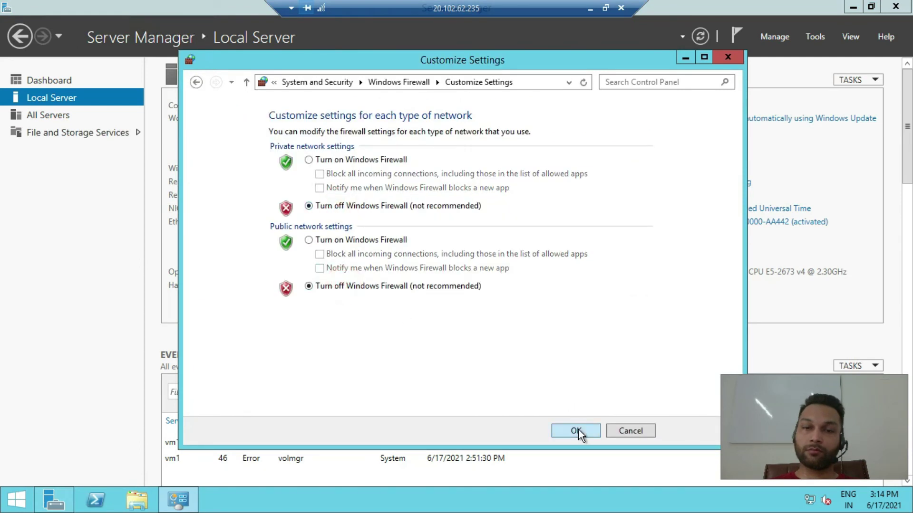
pyautogui.click(723, 56)
# - Switch back to the Azure portal, download vm2's RDP file and start its remote desktop connection
pyautogui.click(590, 8)
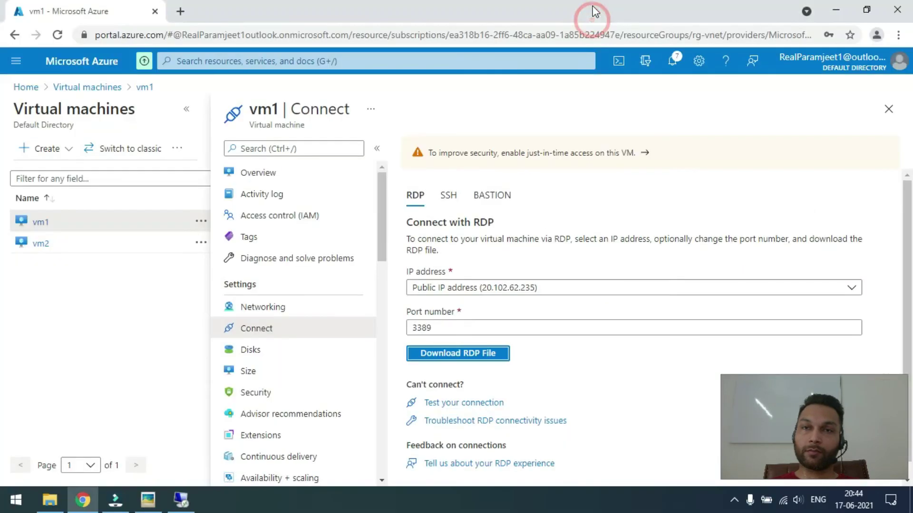
pyautogui.click(37, 248)
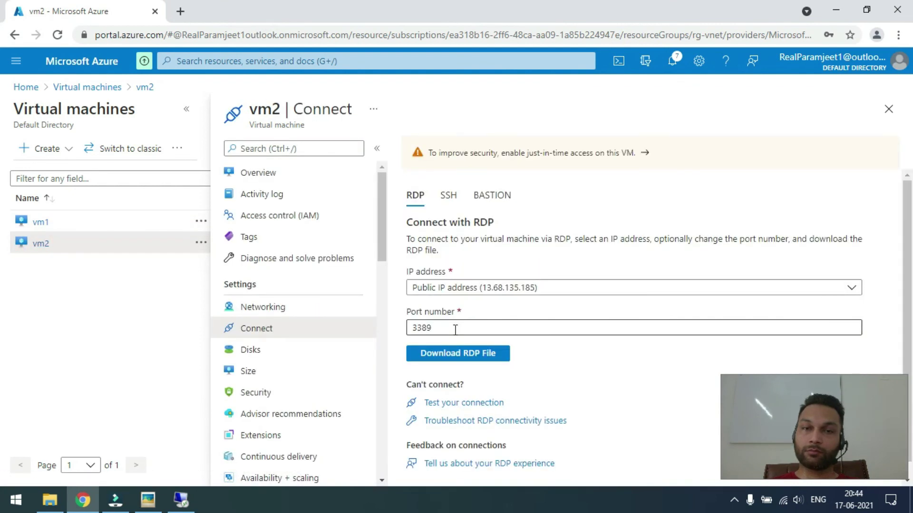
pyautogui.click(458, 353)
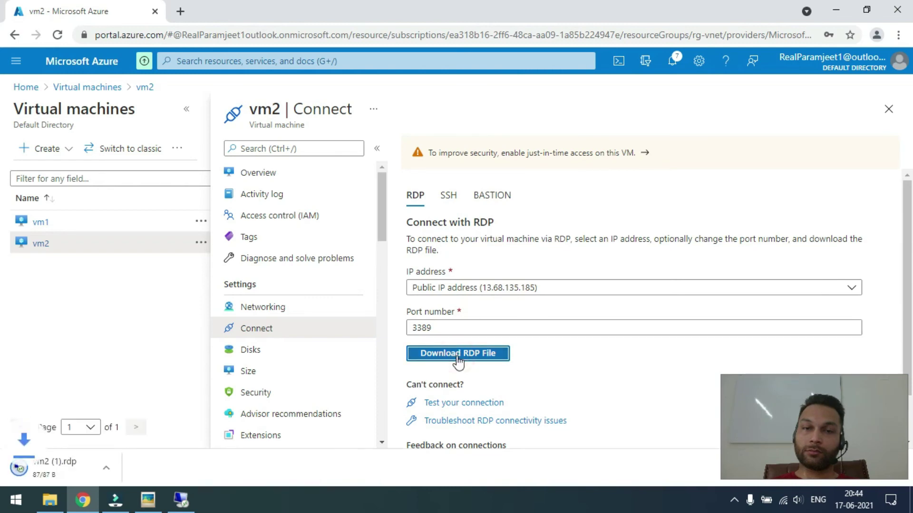
pyautogui.click(93, 481)
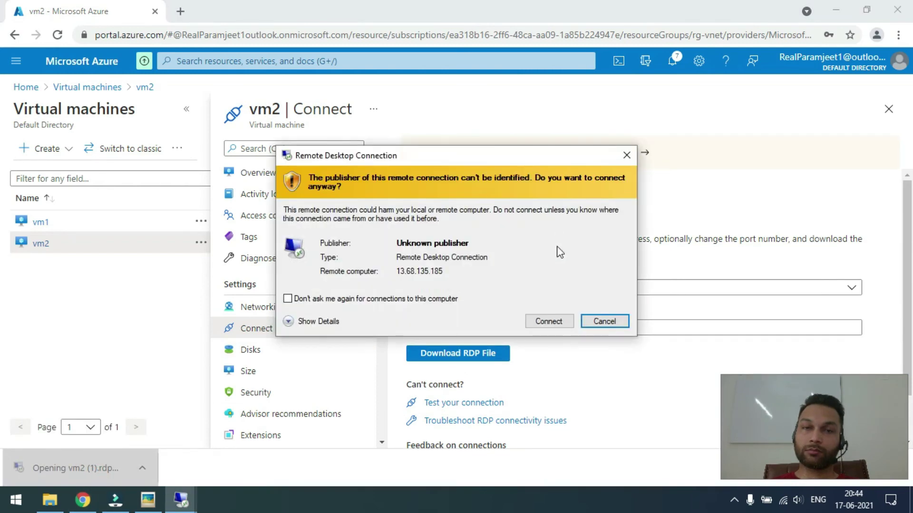
pyautogui.click(552, 320)
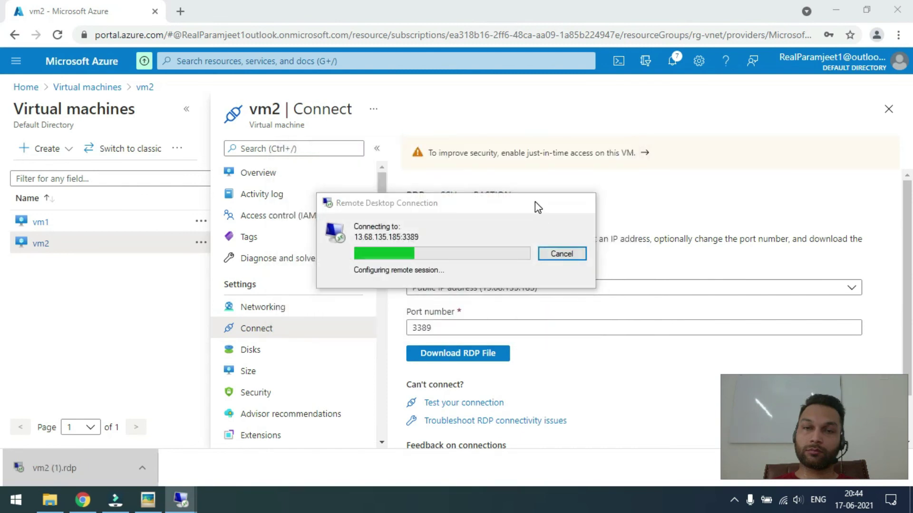
# - Sign in to vm2 as administrator2, entering the account password and accepting the certificate warning
pyautogui.write('administrat')
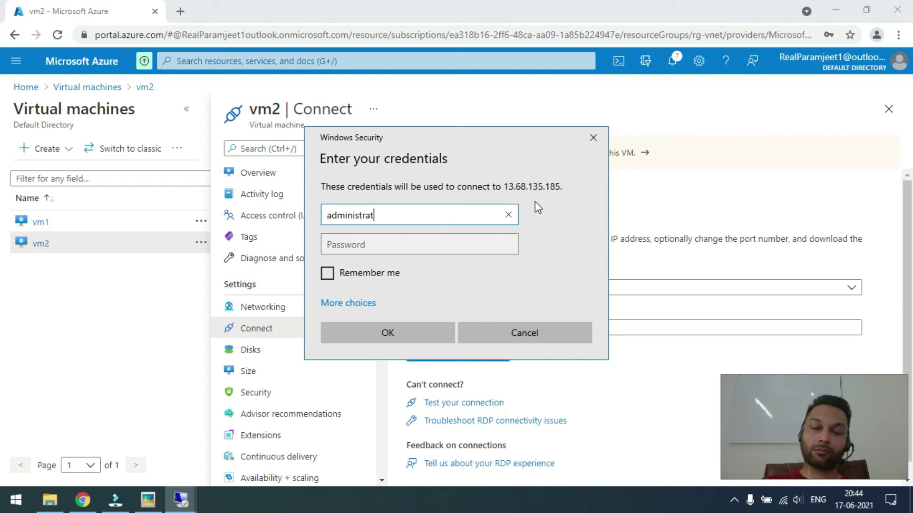
pyautogui.write('or2')
pyautogui.press('Tab')
pyautogui.write('P')
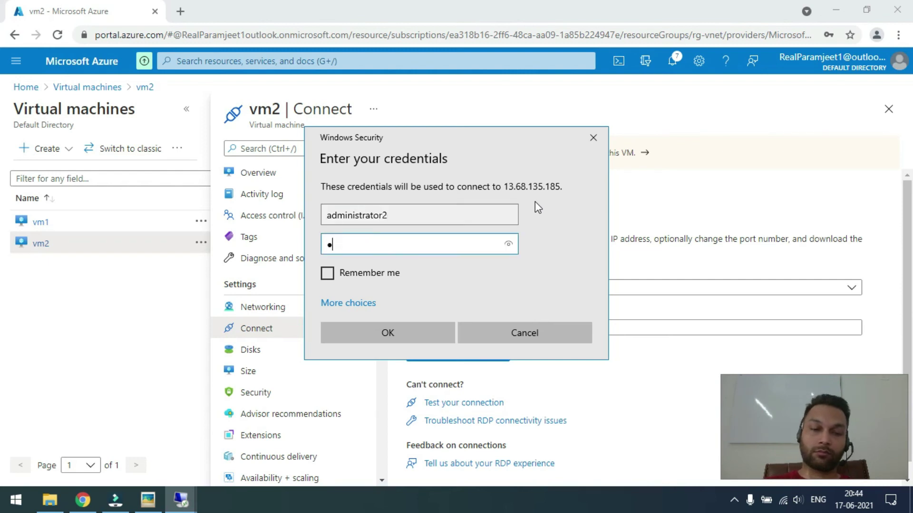
pyautogui.write('**')
pyautogui.press('Return')
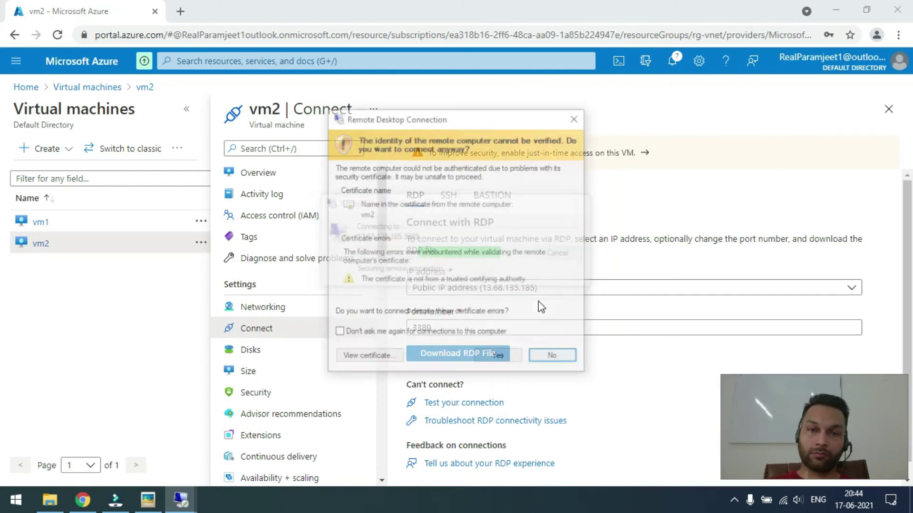
pyautogui.click(510, 359)
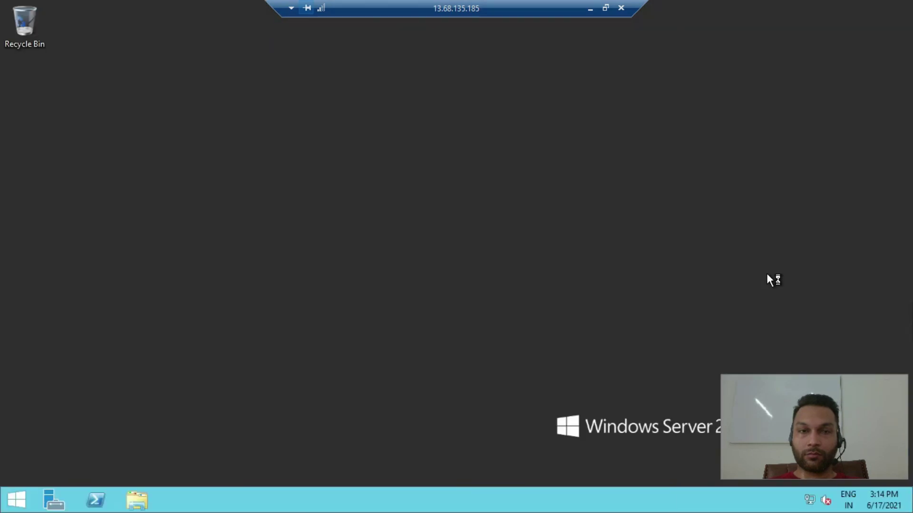
# - Turn off Windows Firewall for both private and public networks on vm2 from its local server properties, then close the firewall window
pyautogui.click(860, 249)
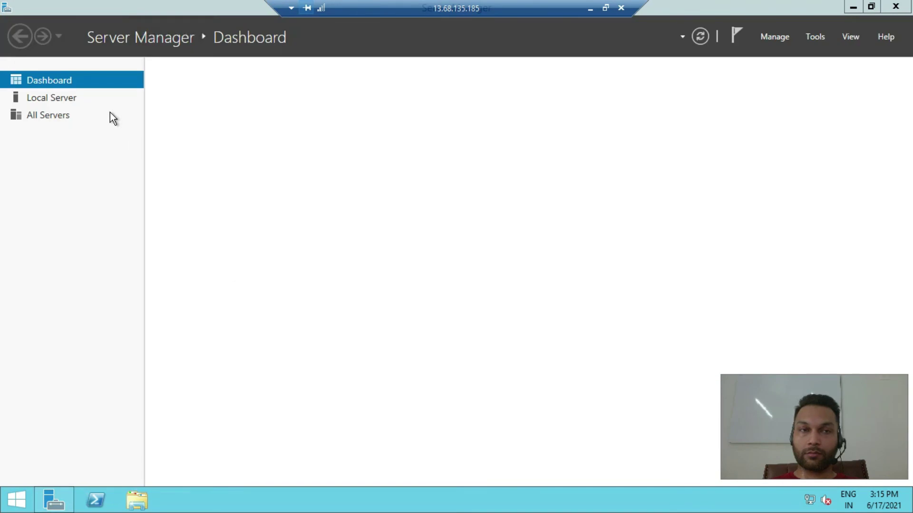
pyautogui.click(63, 98)
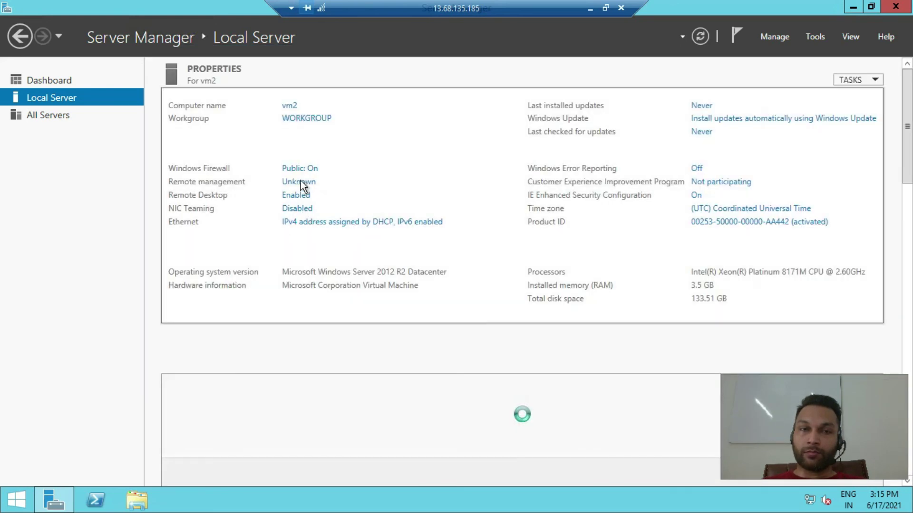
pyautogui.click(311, 169)
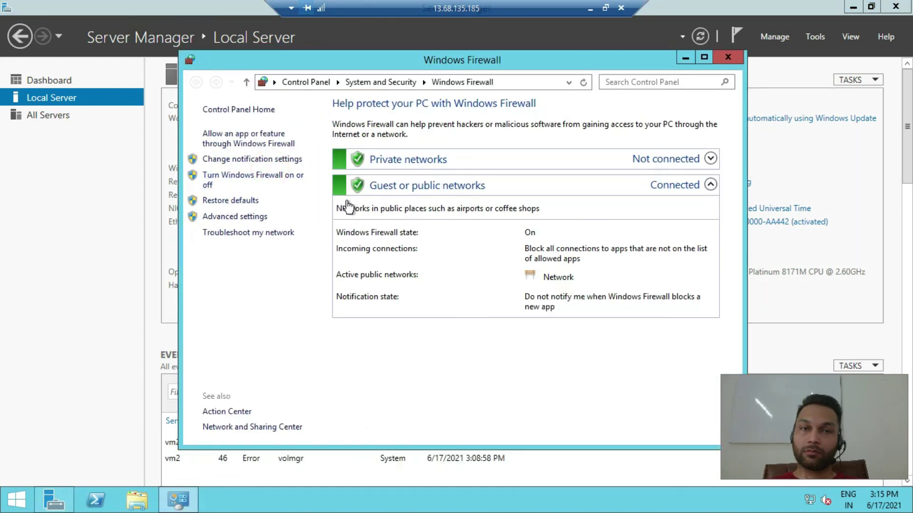
pyautogui.click(302, 179)
pyautogui.click(367, 206)
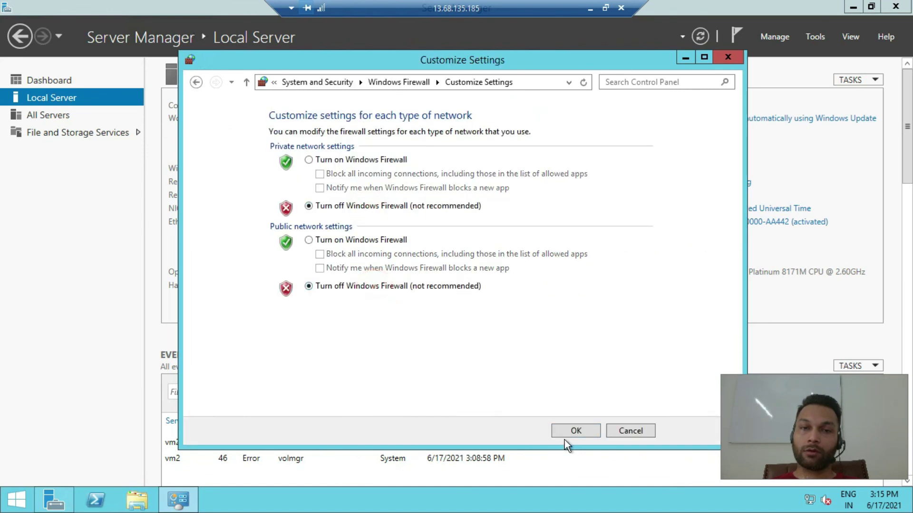
pyautogui.click(574, 431)
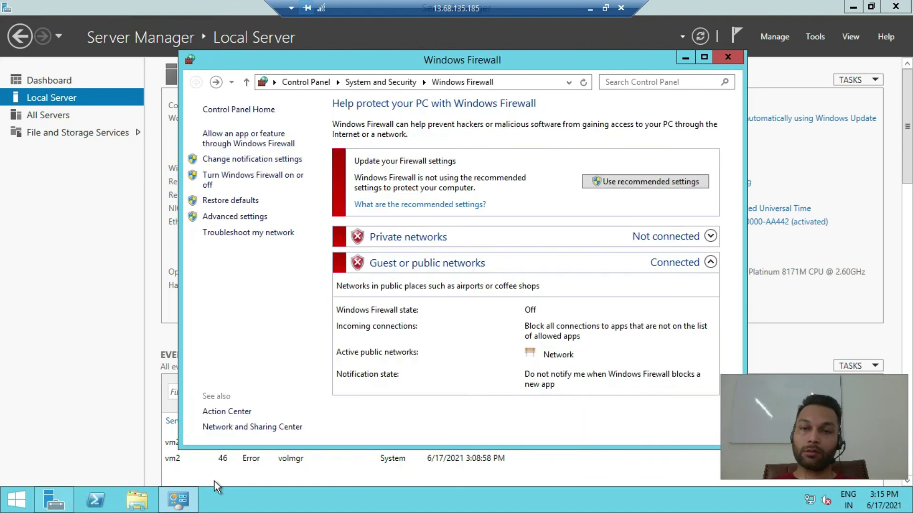
pyautogui.click(728, 55)
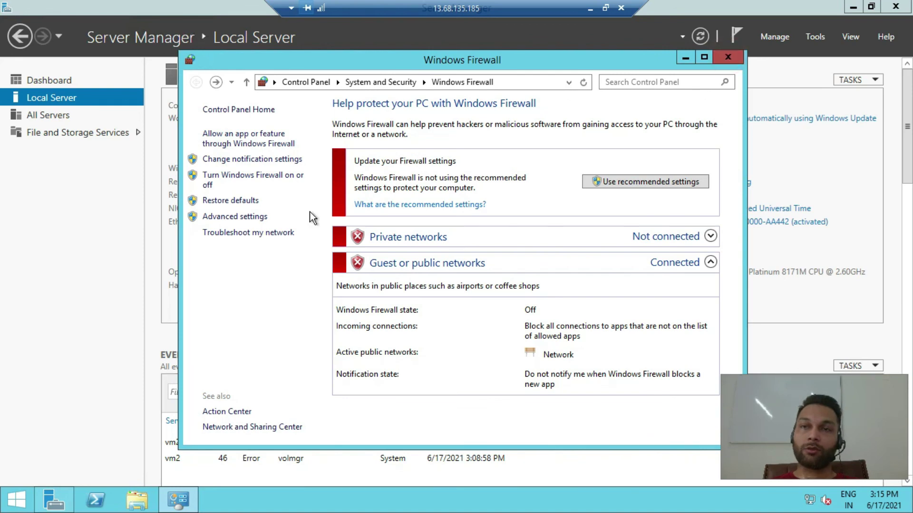
# - Find cmd on vm2 and open a Command Prompt window
pyautogui.click(17, 502)
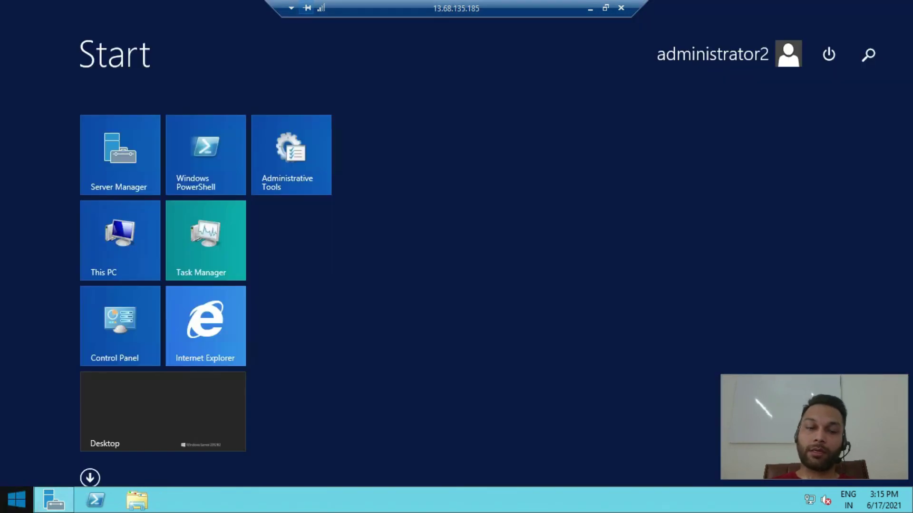
pyautogui.write('cmd')
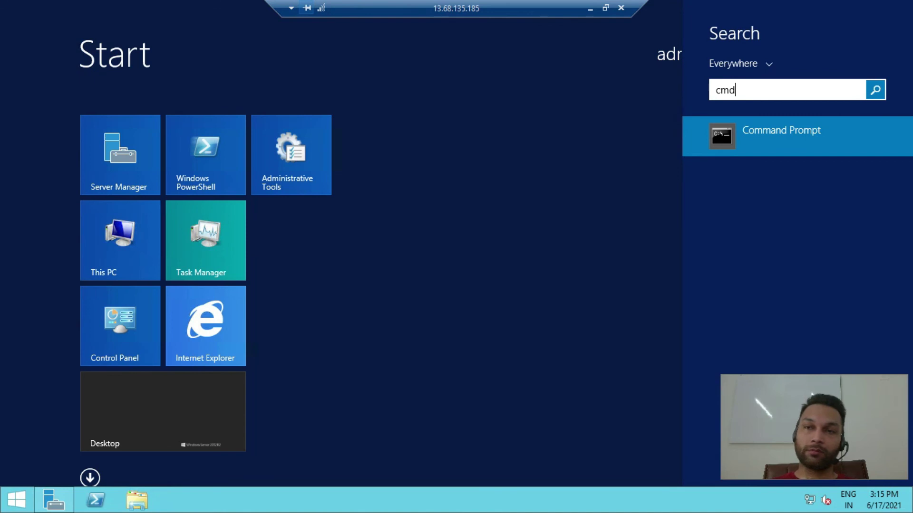
pyautogui.press('Return')
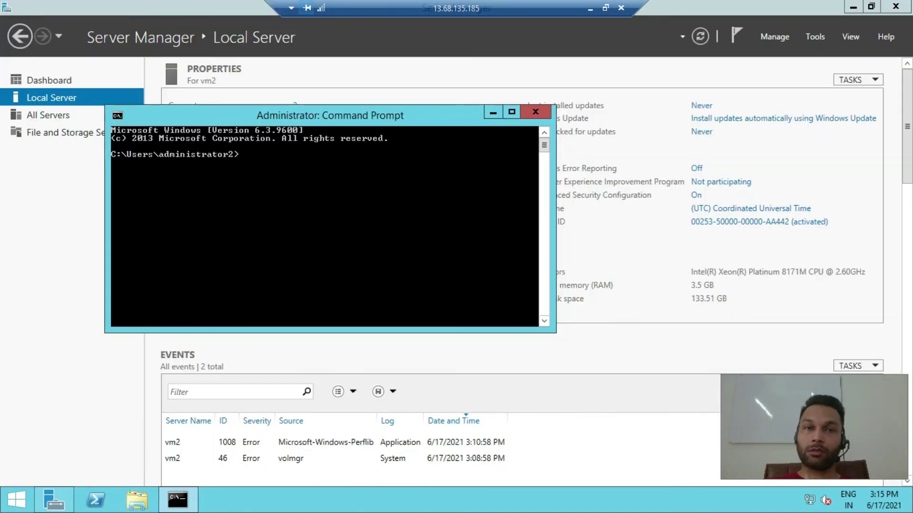
# - Switch to vm1's remote session and ping 192.168.0.4 from its Command Prompt
pyautogui.write('p')
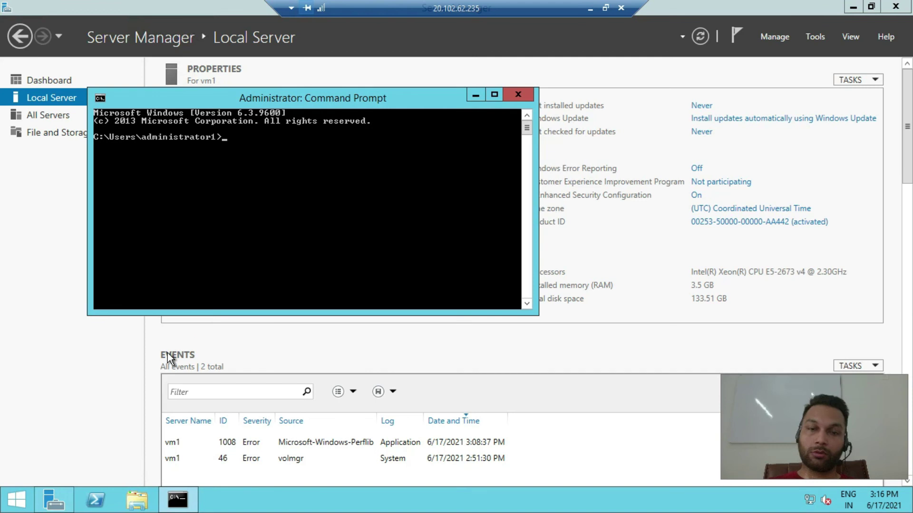
pyautogui.write('ping')
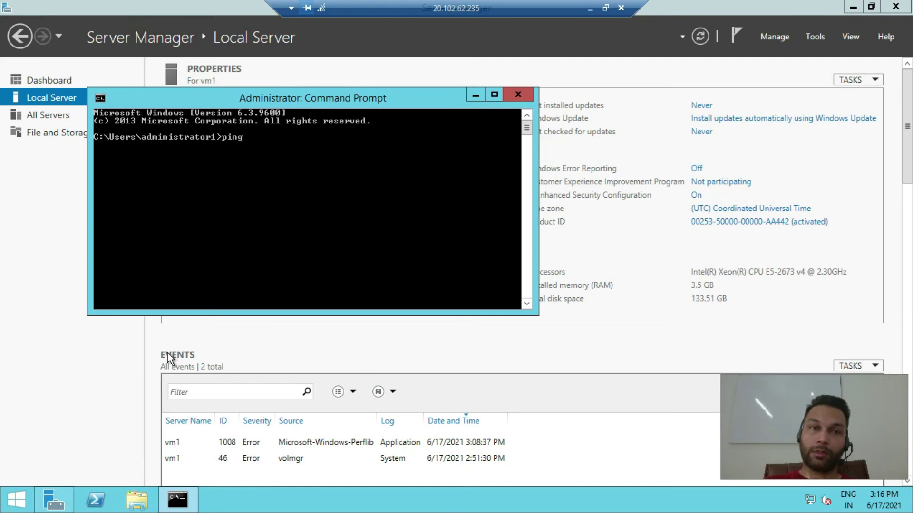
pyautogui.write(' 192.168.0.4')
pyautogui.press('Return')
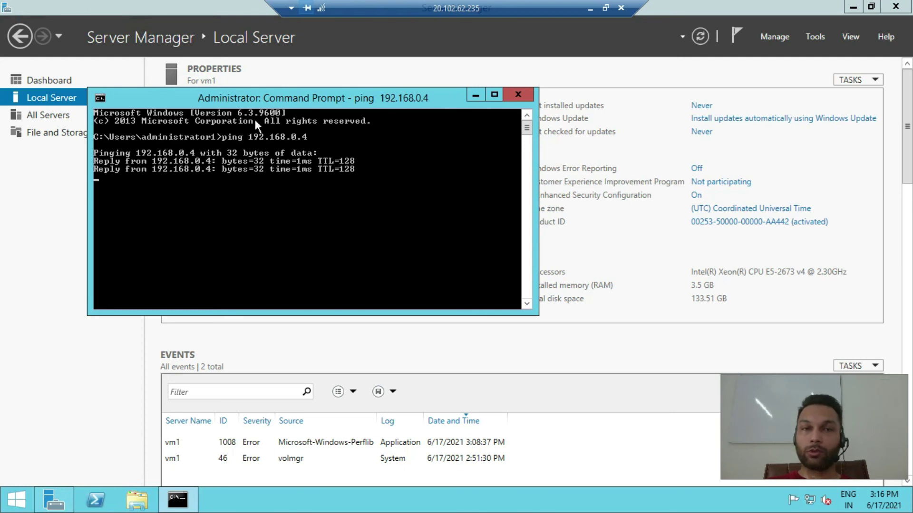